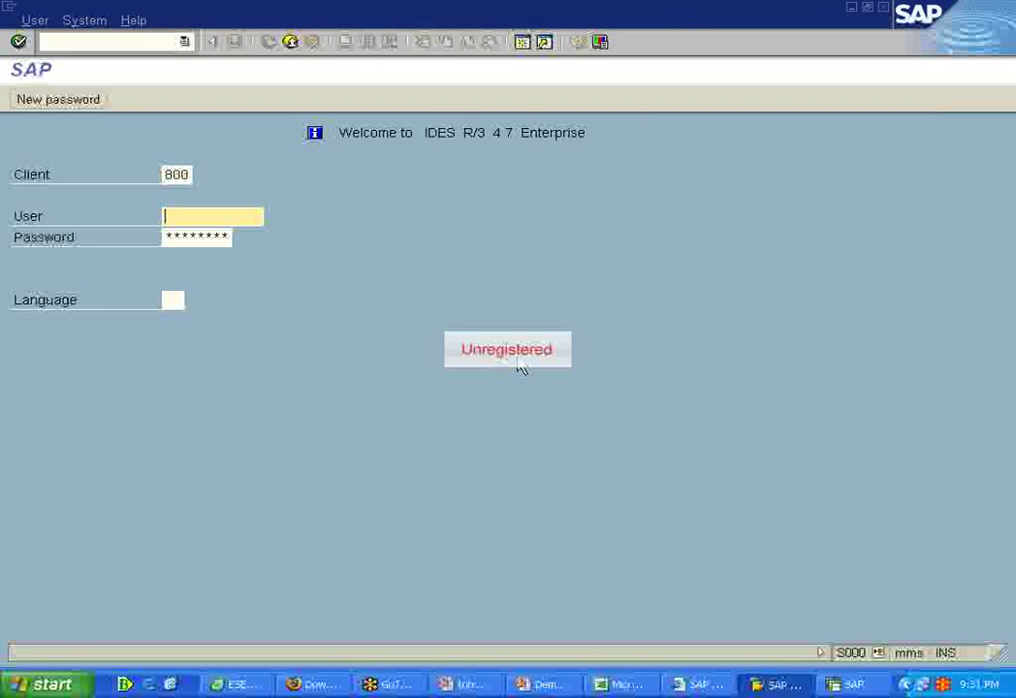
Step: Log on to IDES client 800 with the usual user from the history and its password
click(233, 217)
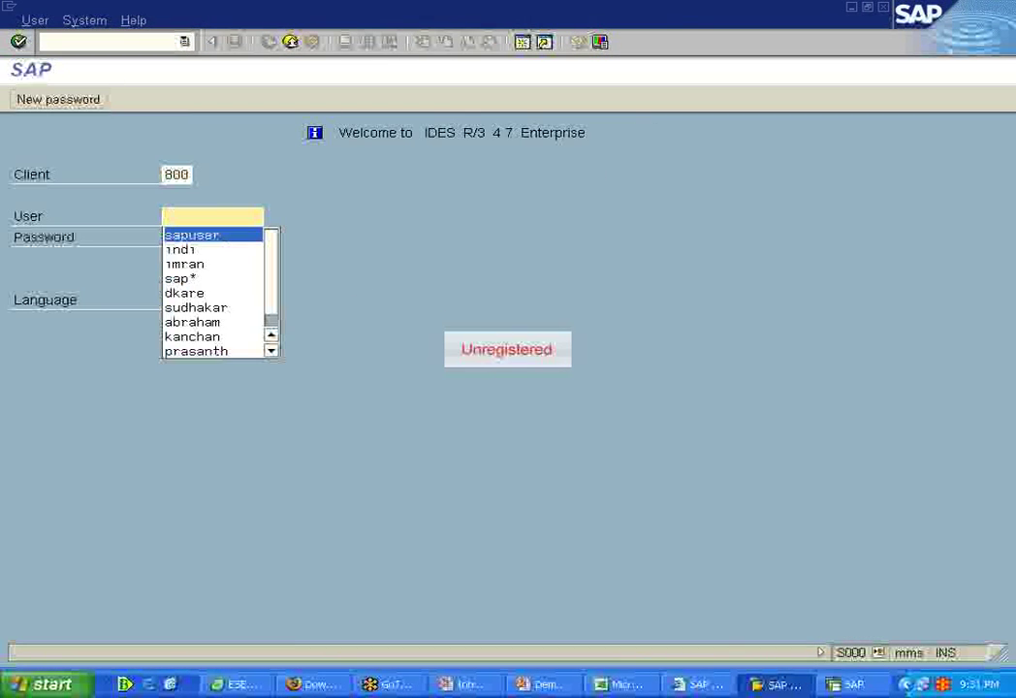
click(197, 230)
click(215, 241)
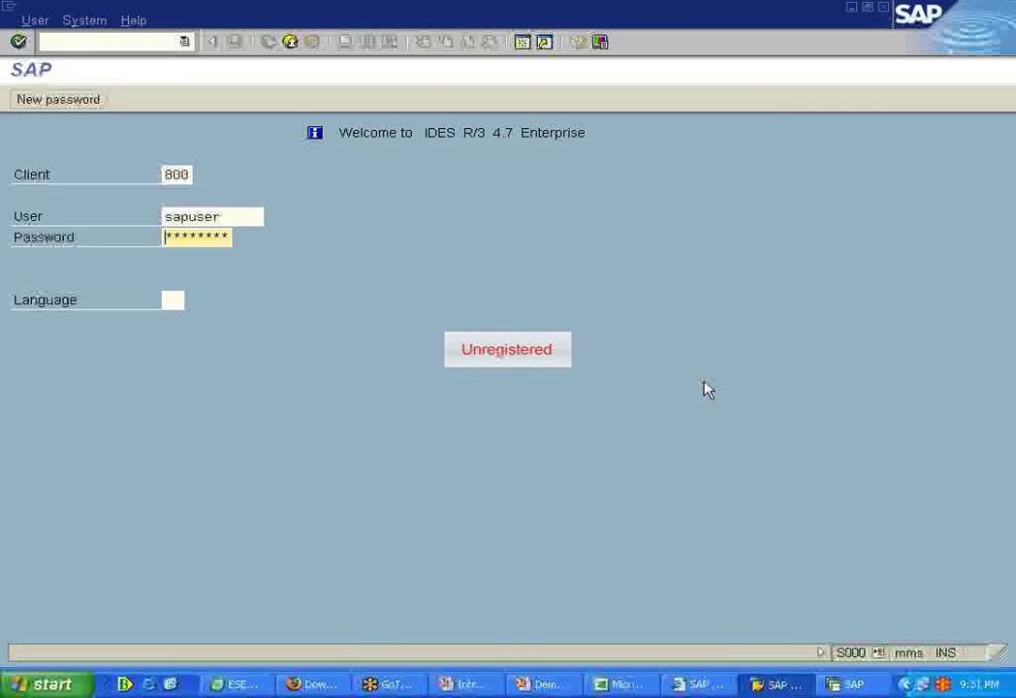
text(***)
key(Return)
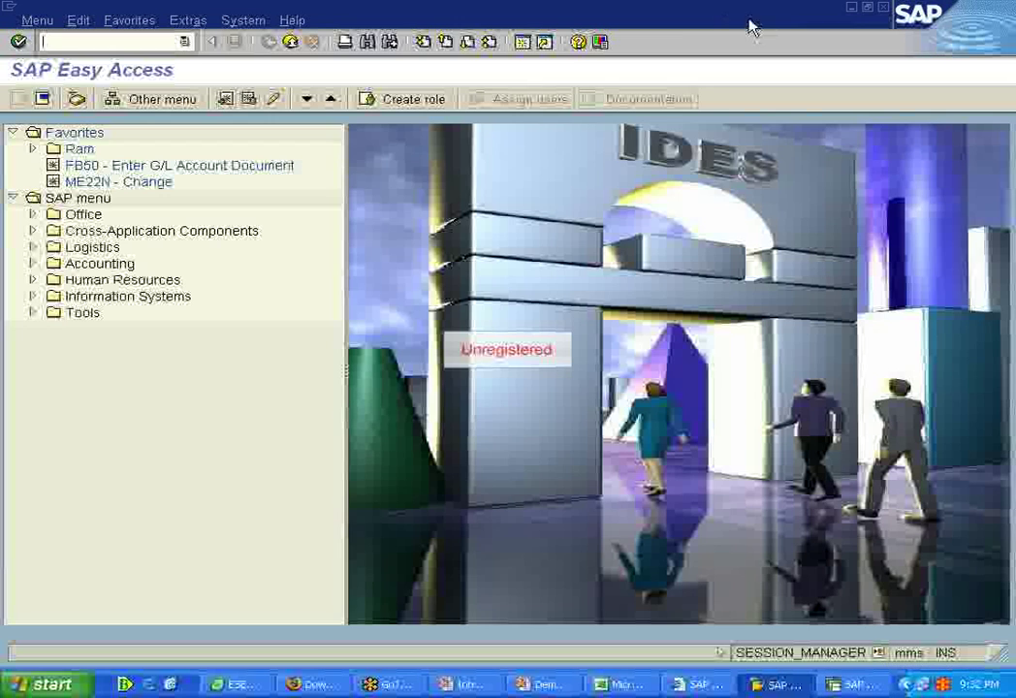
Step: Expand Accounting > Financial Accounting > Accounts Payable > Document entry and launch FB60 - Invoice
click(32, 264)
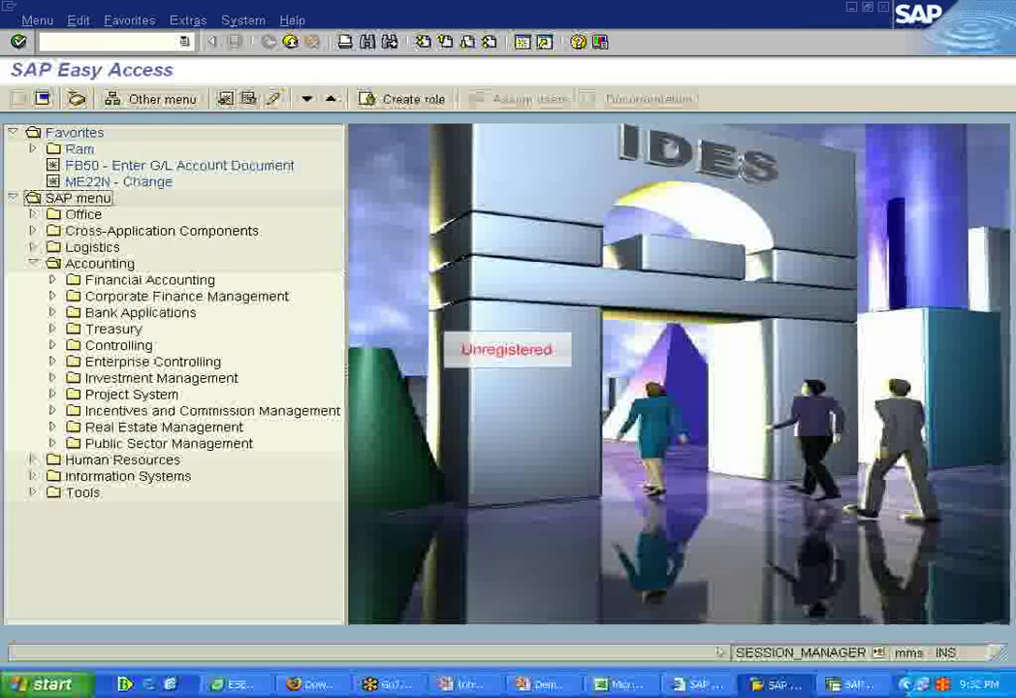
click(52, 280)
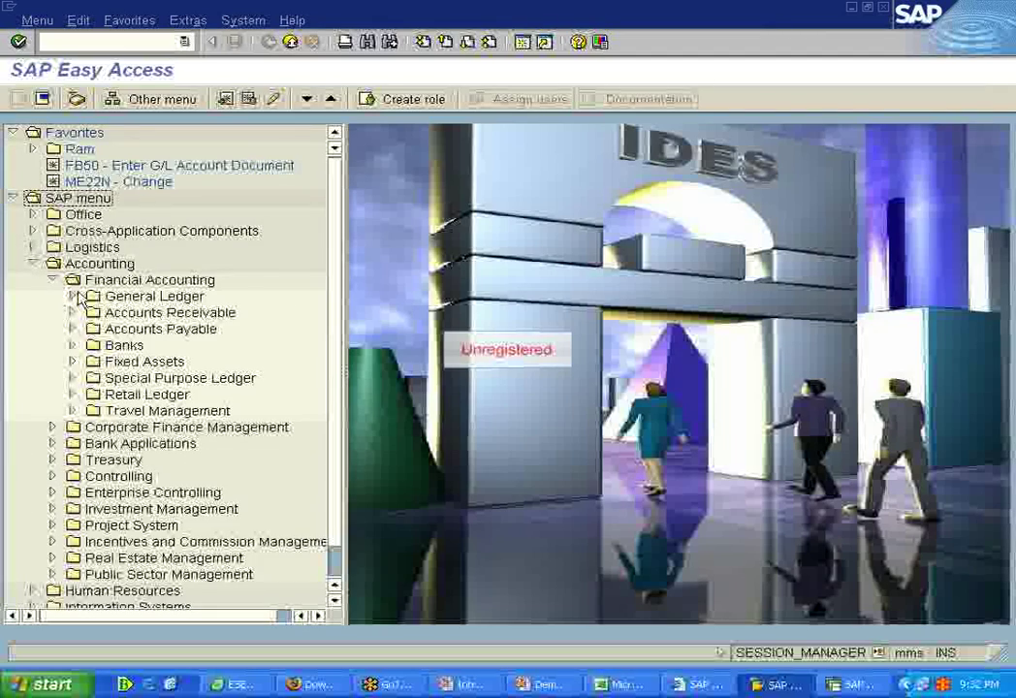
click(73, 297)
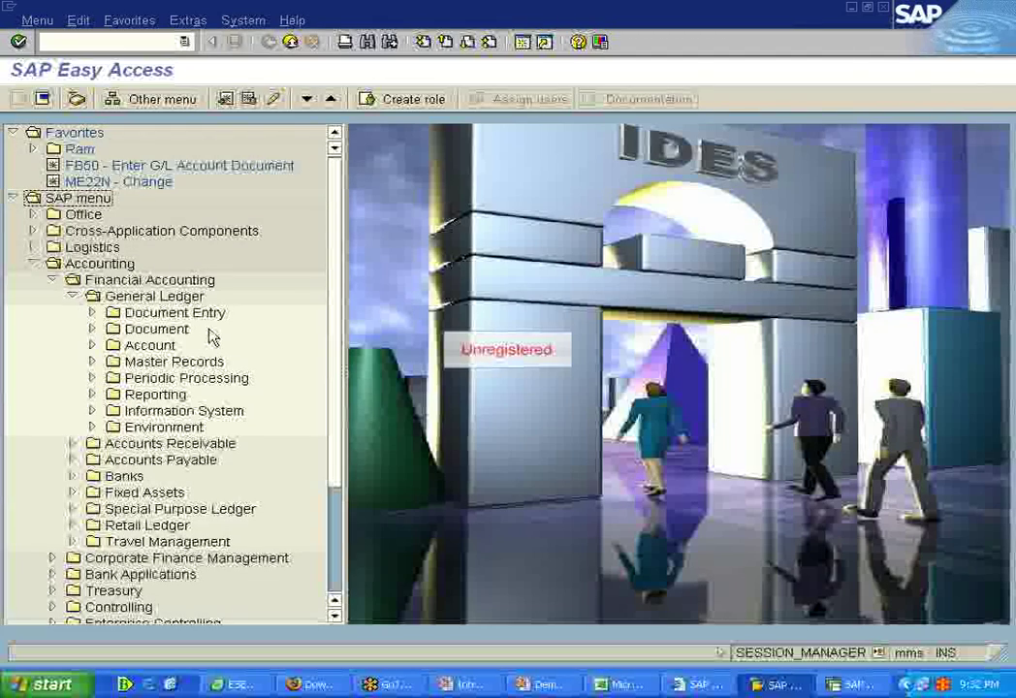
click(93, 313)
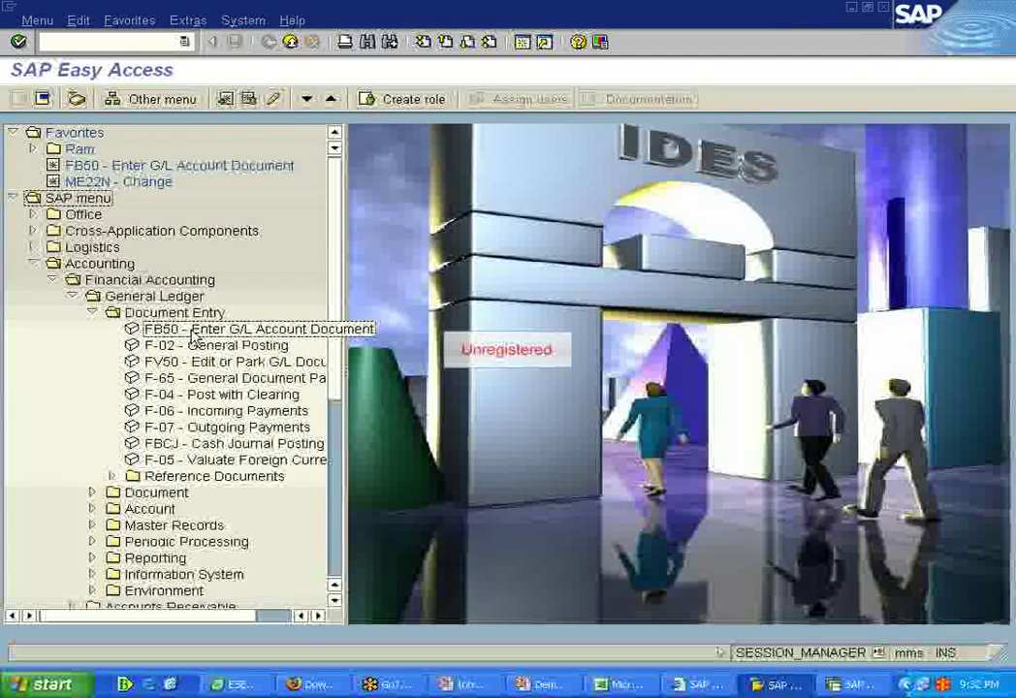
click(92, 313)
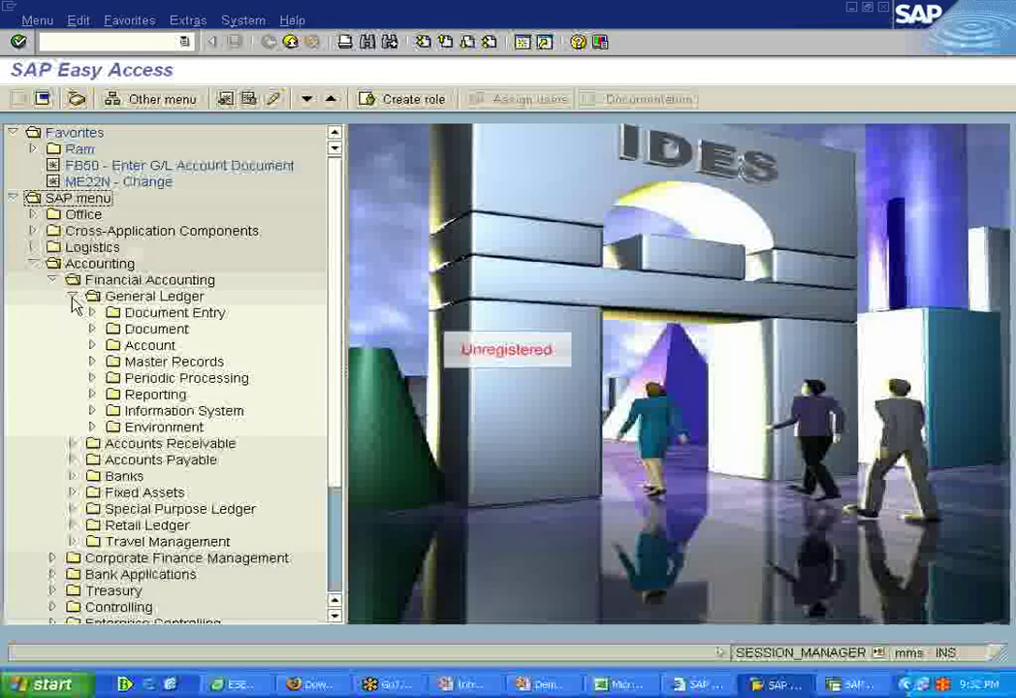
click(72, 297)
click(73, 328)
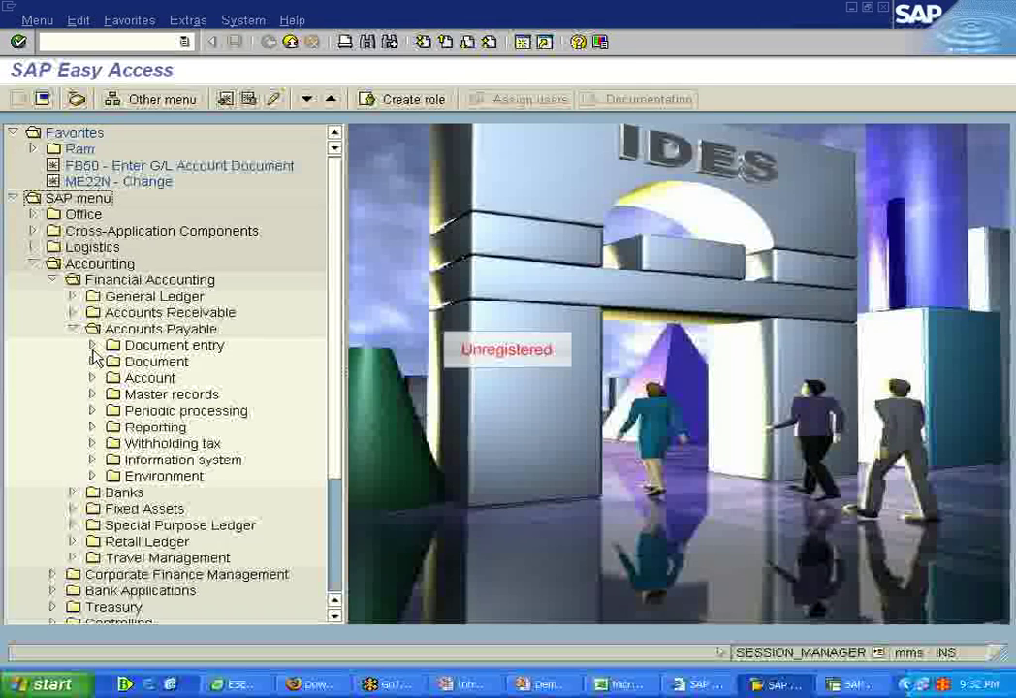
click(92, 345)
double_click(189, 362)
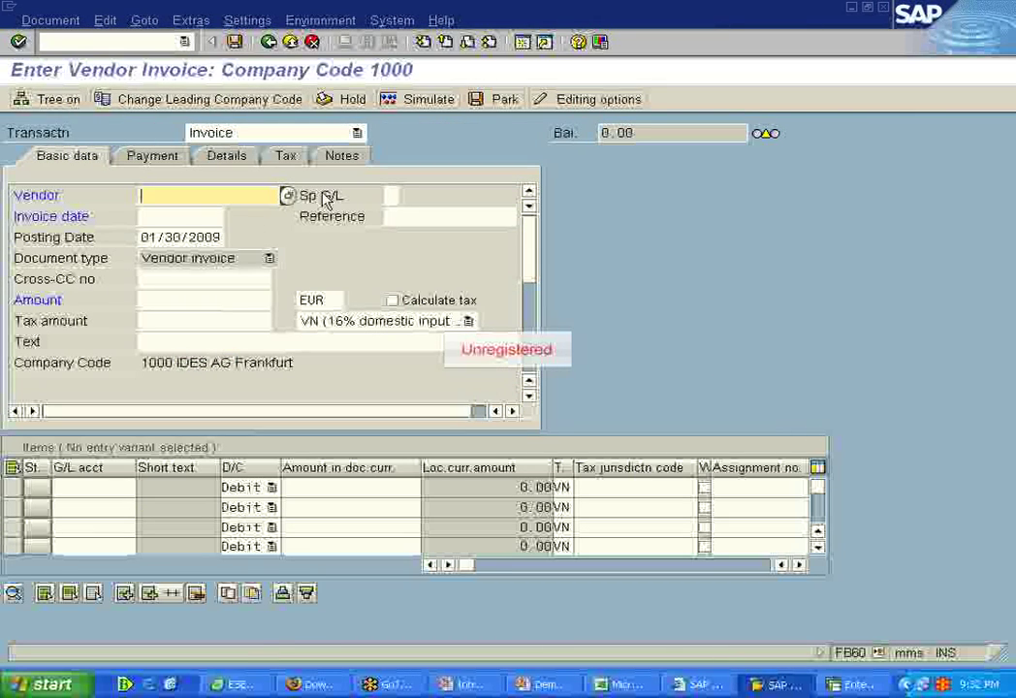
Step: Enter vendor 1000, invoice date 01/22/2009 and amount 1900 EUR in the invoice header
text(1000)
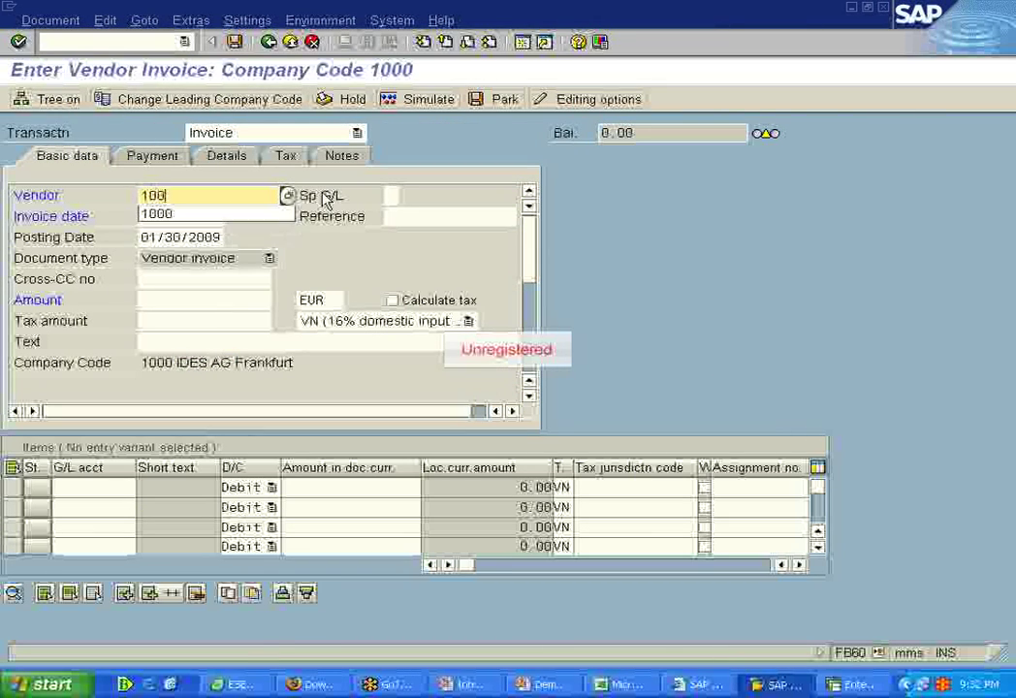
key(Tab)
key(Tab)
key(Down)
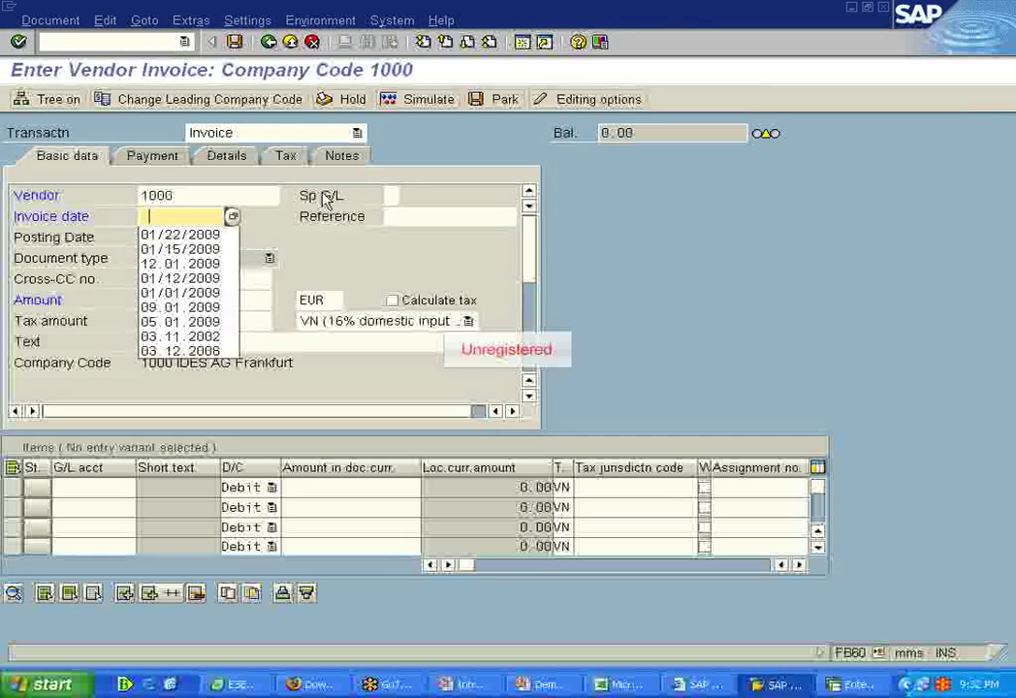
text(1)
key(Return)
key(Tab)
key(Tab)
key(Tab)
key(Tab)
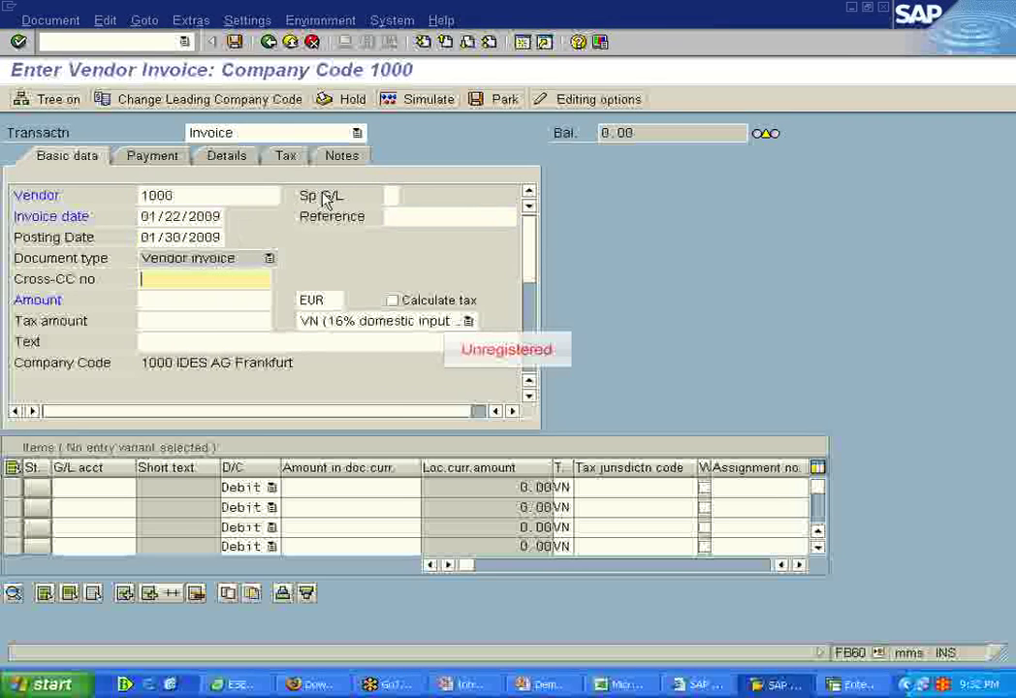
text(1900)
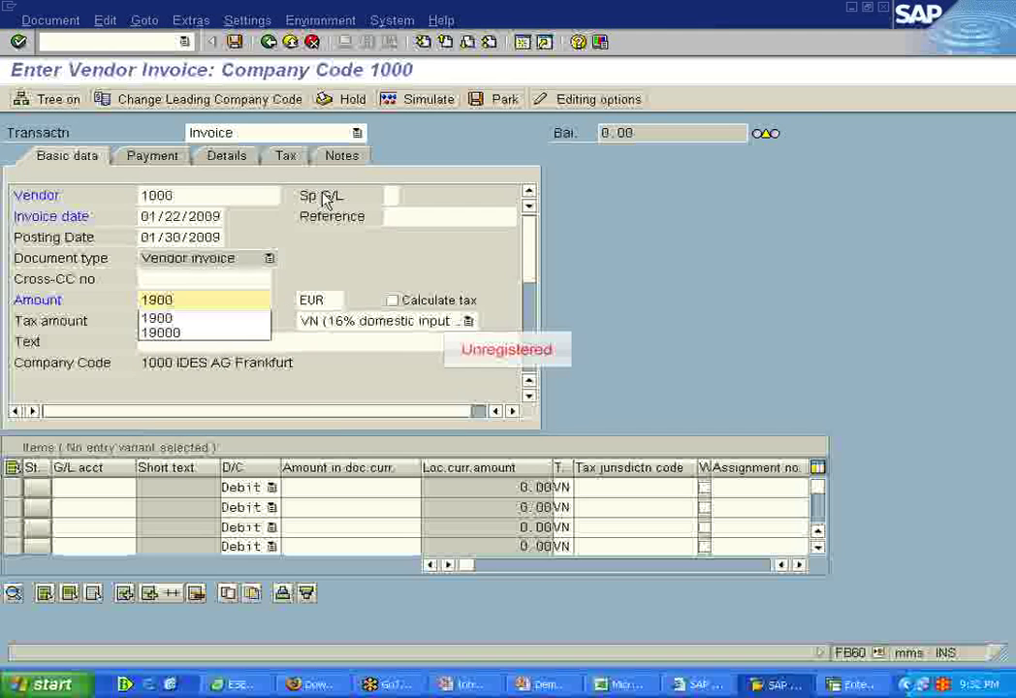
key(Tab)
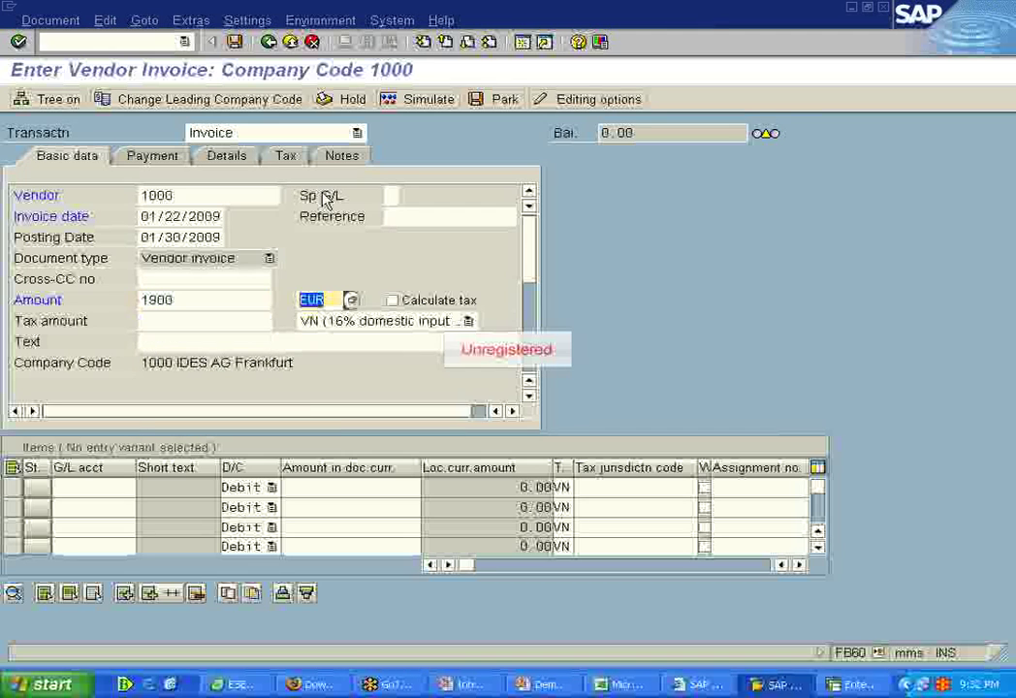
key(Tab)
Step: Fill the first line item with G/L account 99, amount 1900 and commitment item 1111, then check the entries
key(Tab)
key(Tab)
key(Tab)
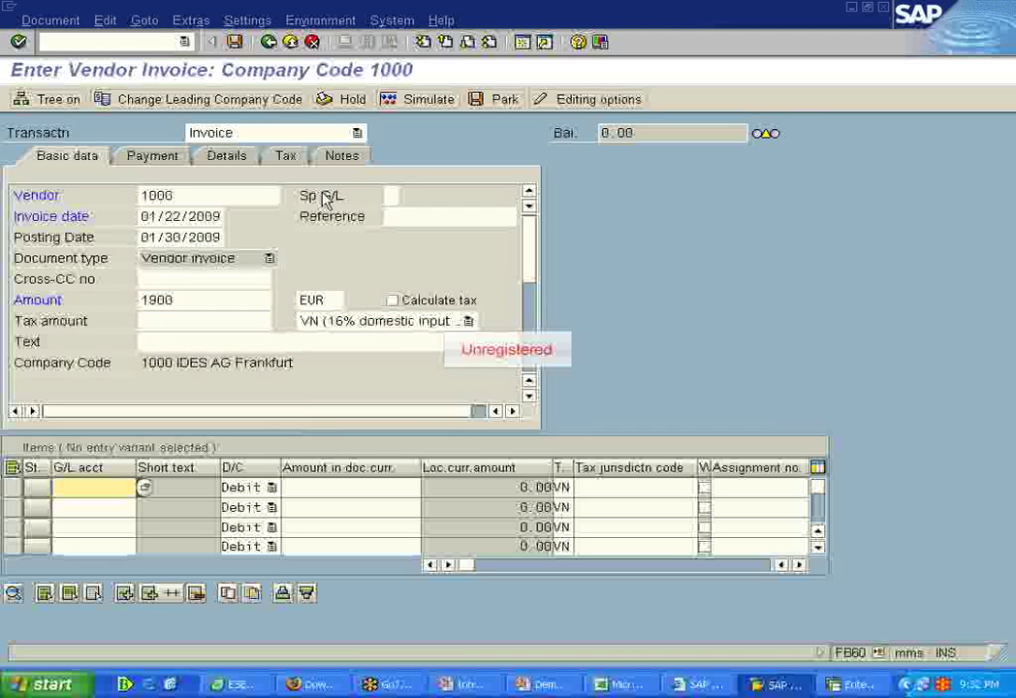
text(99)
key(Tab)
key(Tab)
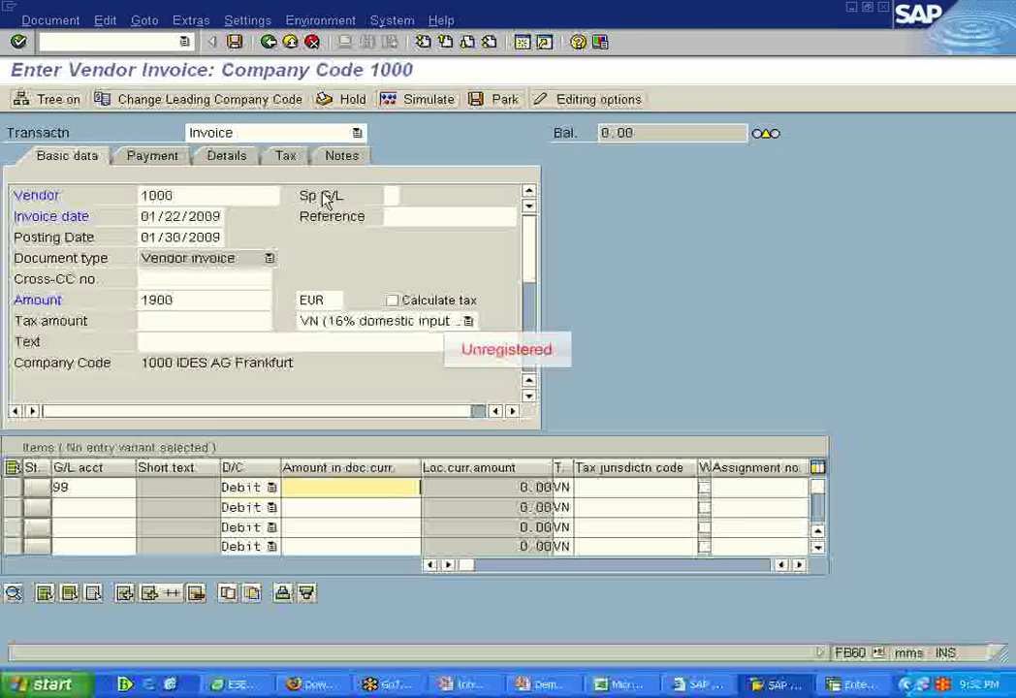
text(1900)
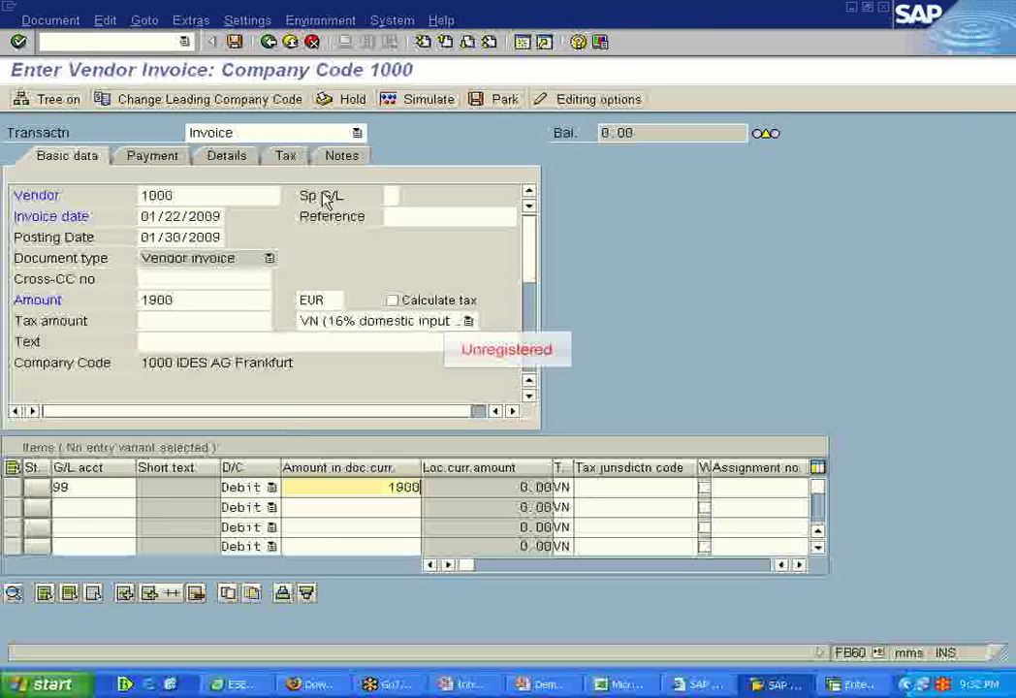
key(Tab)
key(Tab)
key(Tab)
key(Tab)
key(Tab)
key(Tab)
key(Tab)
key(Tab)
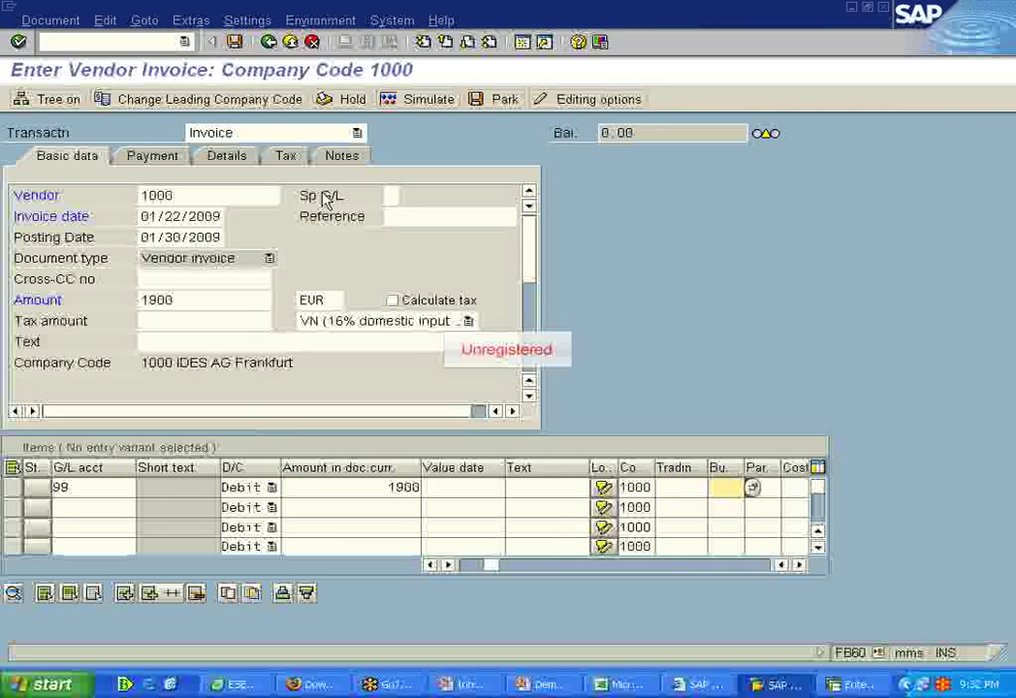
key(Tab)
key(Tab)
key(Tab)
key(Tab)
key(Tab)
key(Tab)
key(Tab)
key(Tab)
key(Tab)
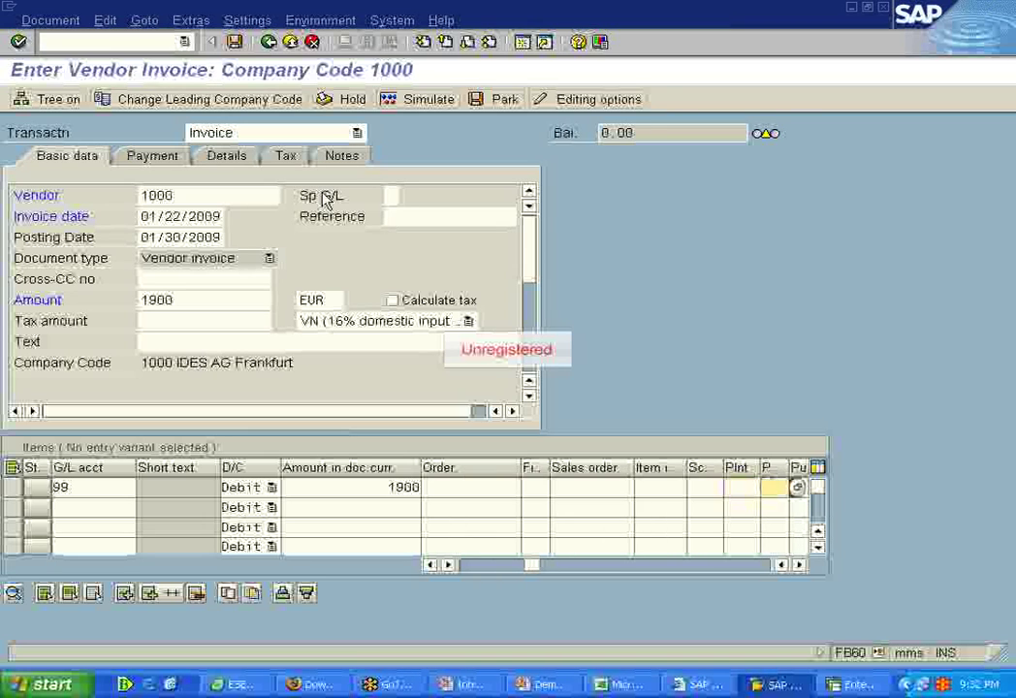
key(Tab)
key(Tab)
key(Tab)
key(Tab)
key(Tab)
key(Tab)
key(Tab)
key(Tab)
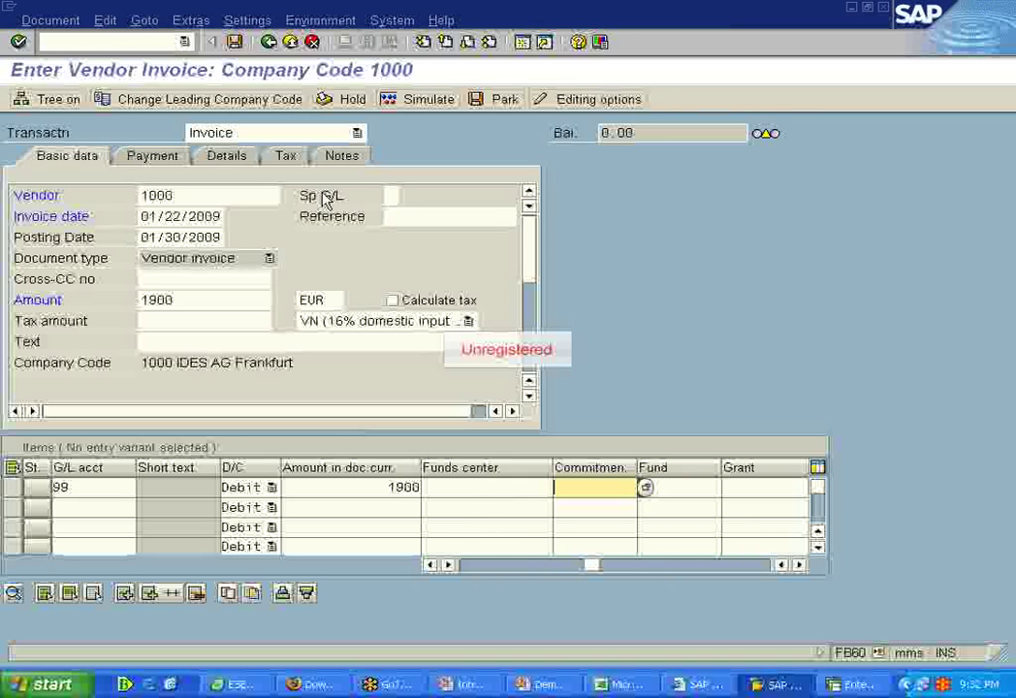
text(1111)
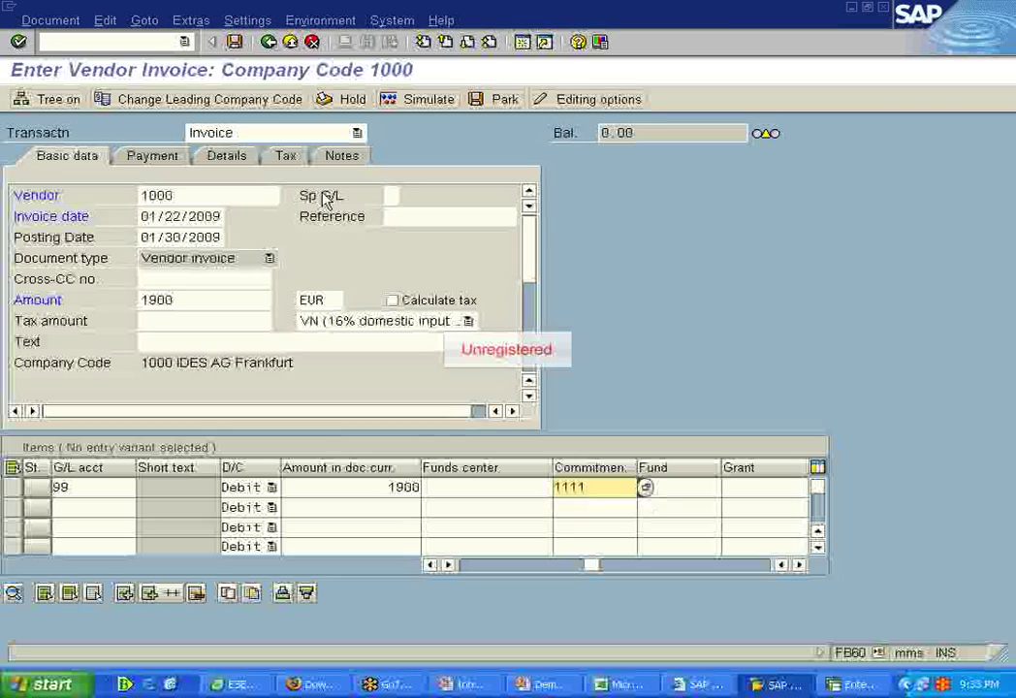
key(Return)
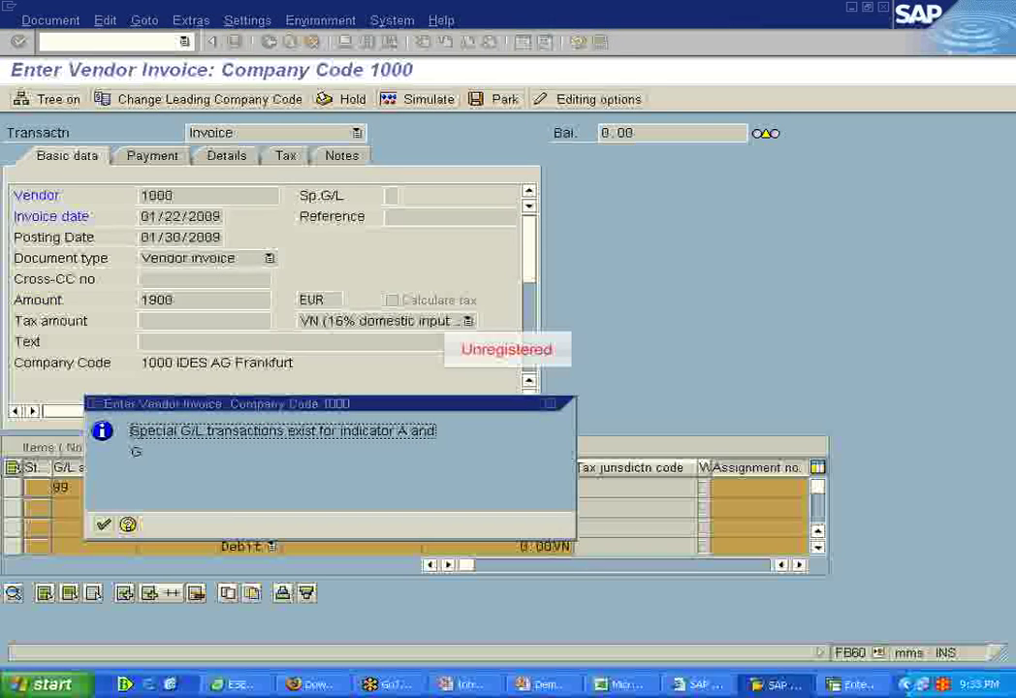
Step: Acknowledge the special G/L notice and post the invoice as document 107 in company code 1000
click(103, 524)
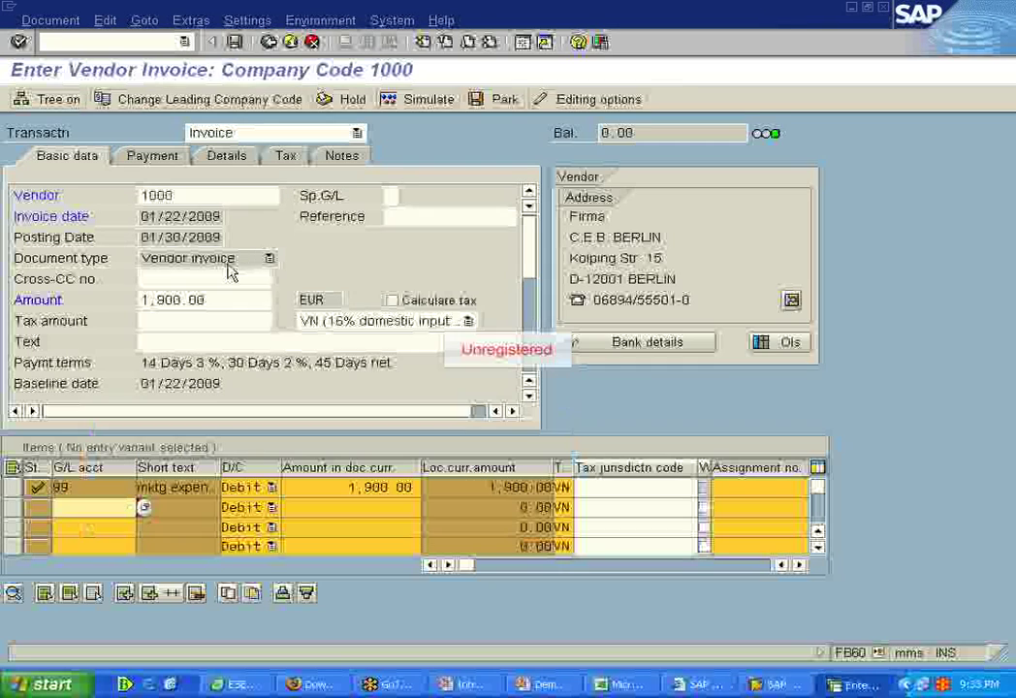
click(234, 42)
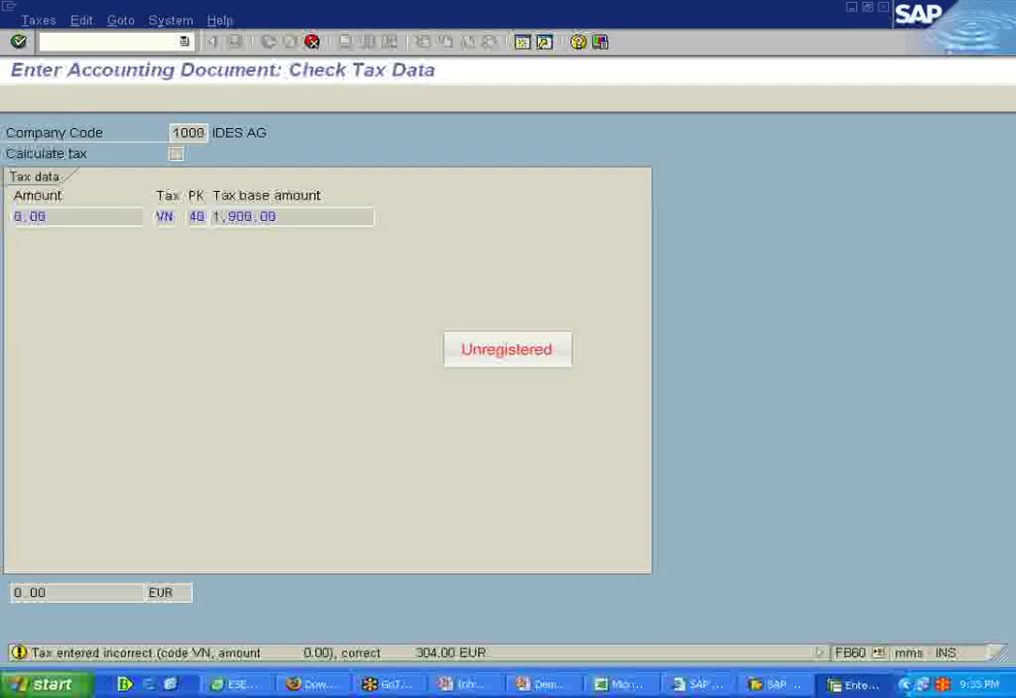
key(Return)
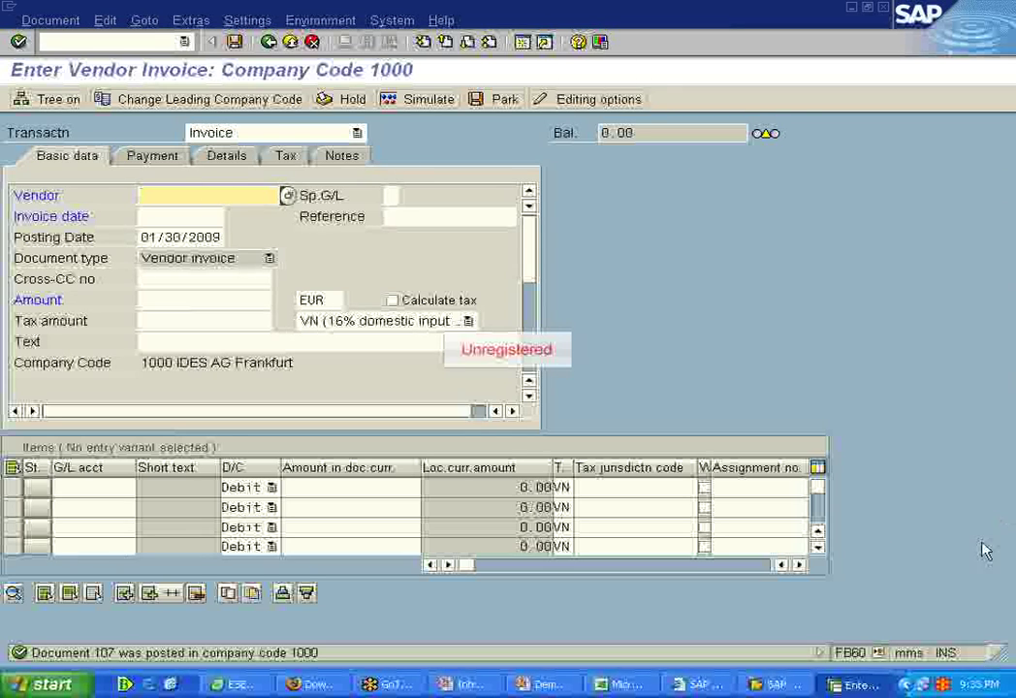
Step: Exit the empty vendor invoice screen without saving and collapse the Document entry and Accounts Payable folders
click(234, 41)
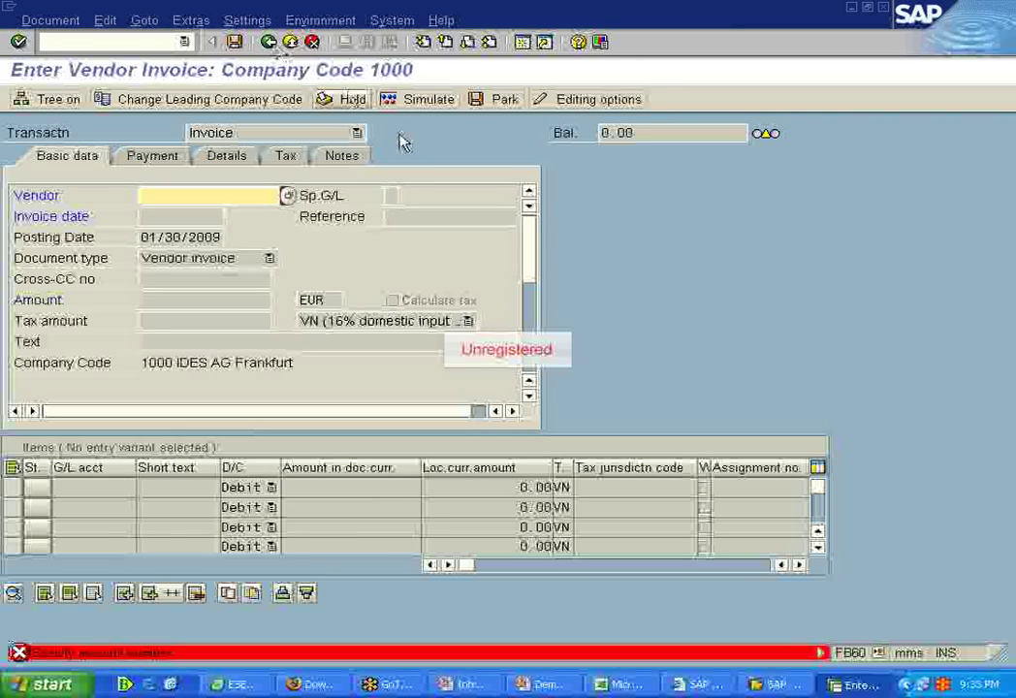
key(F3)
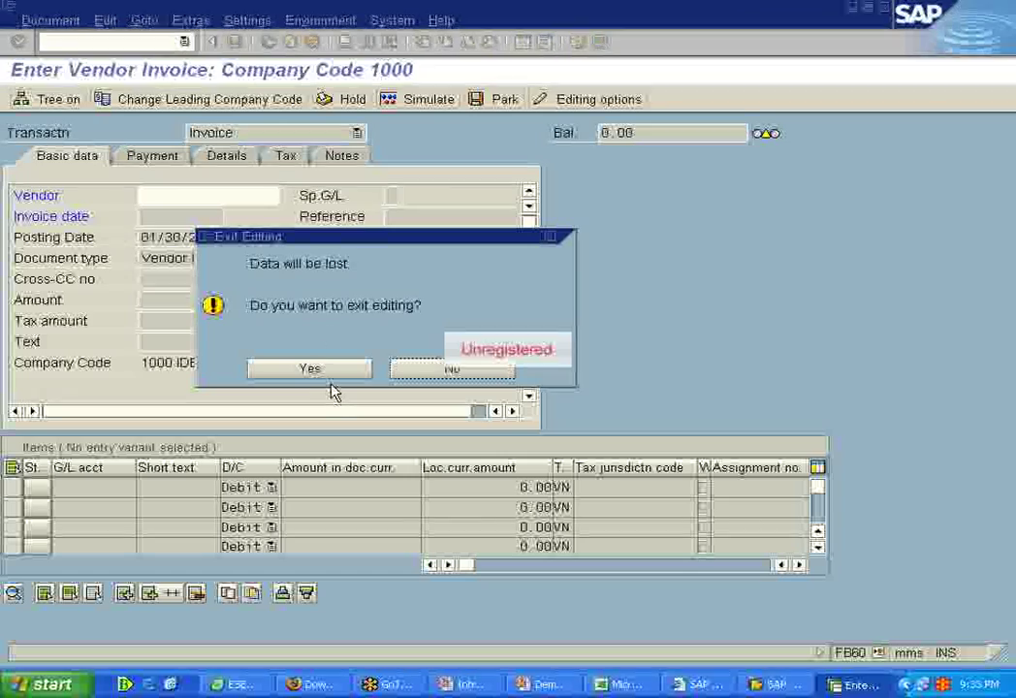
click(332, 371)
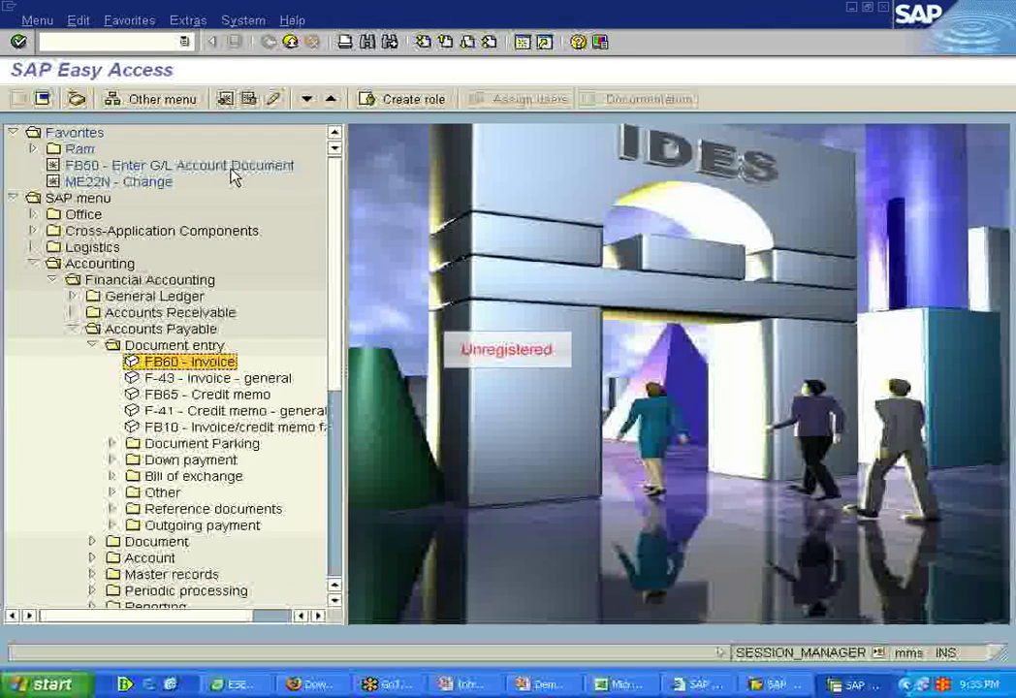
click(91, 345)
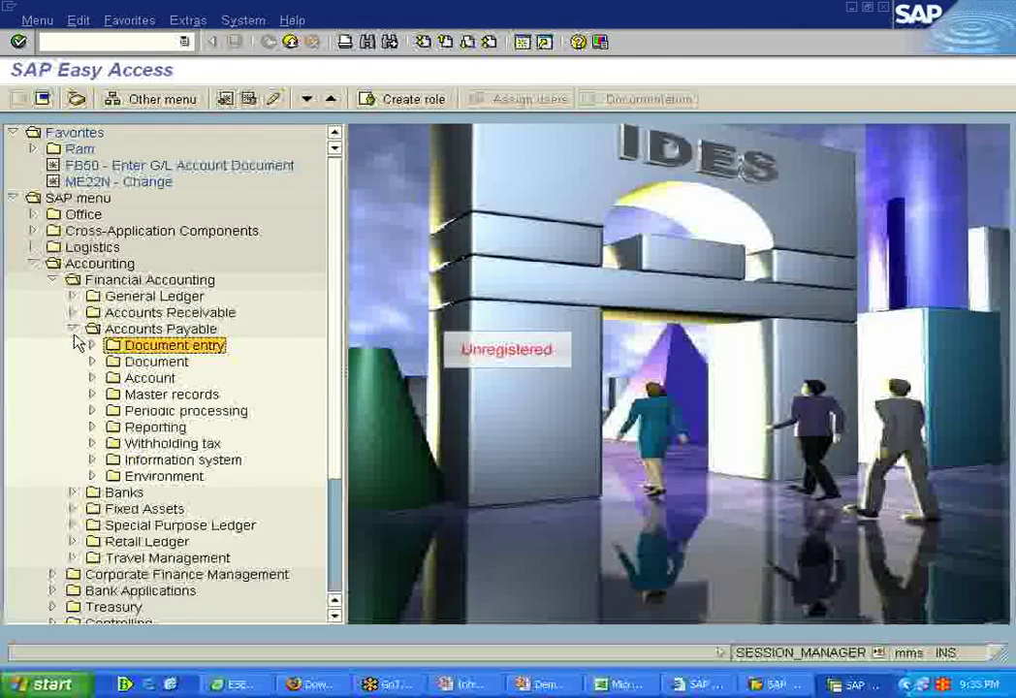
click(73, 330)
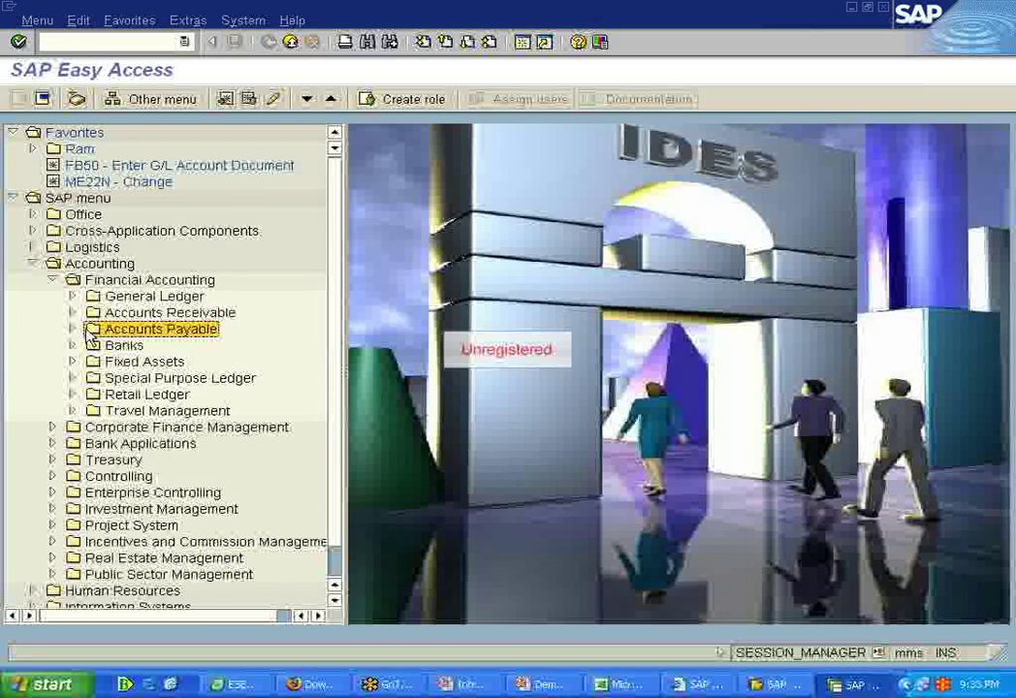
click(153, 41)
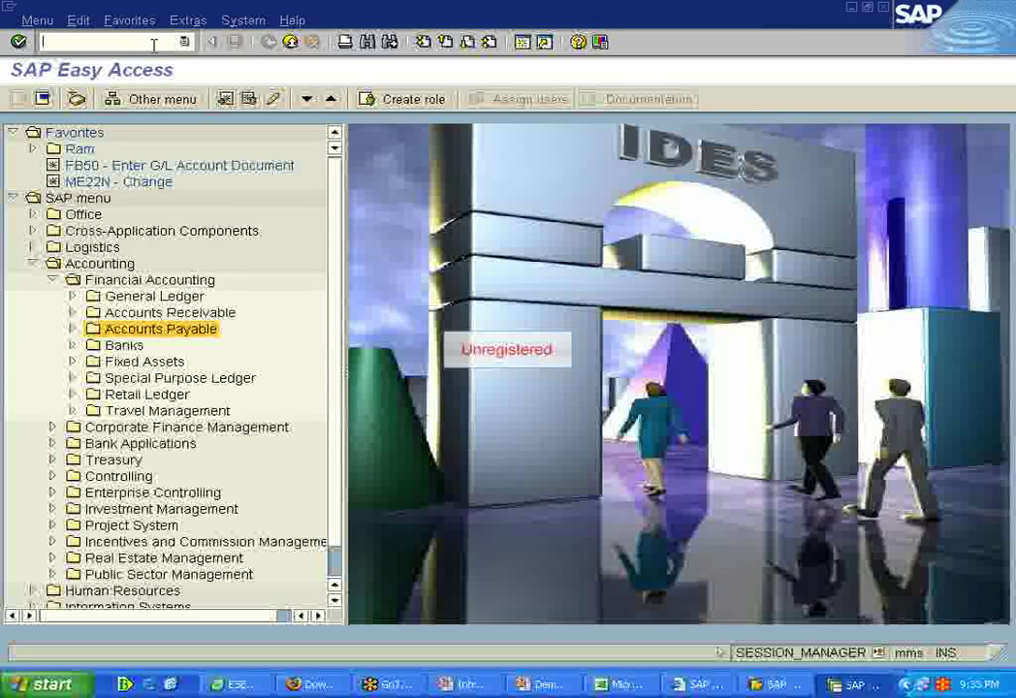
Step: Open SPRO via /nspro and drill into Enterprise Structure > Definition > Financial Accounting > Edit, Copy, Delete, Check Company Code
text(/nspro)
key(Return)
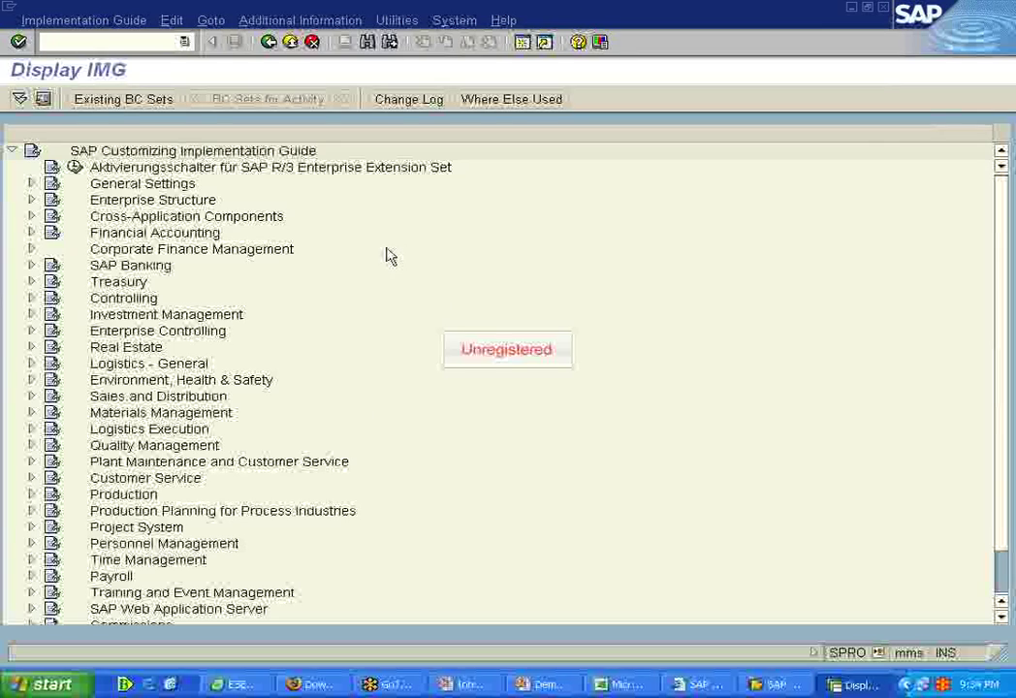
click(31, 233)
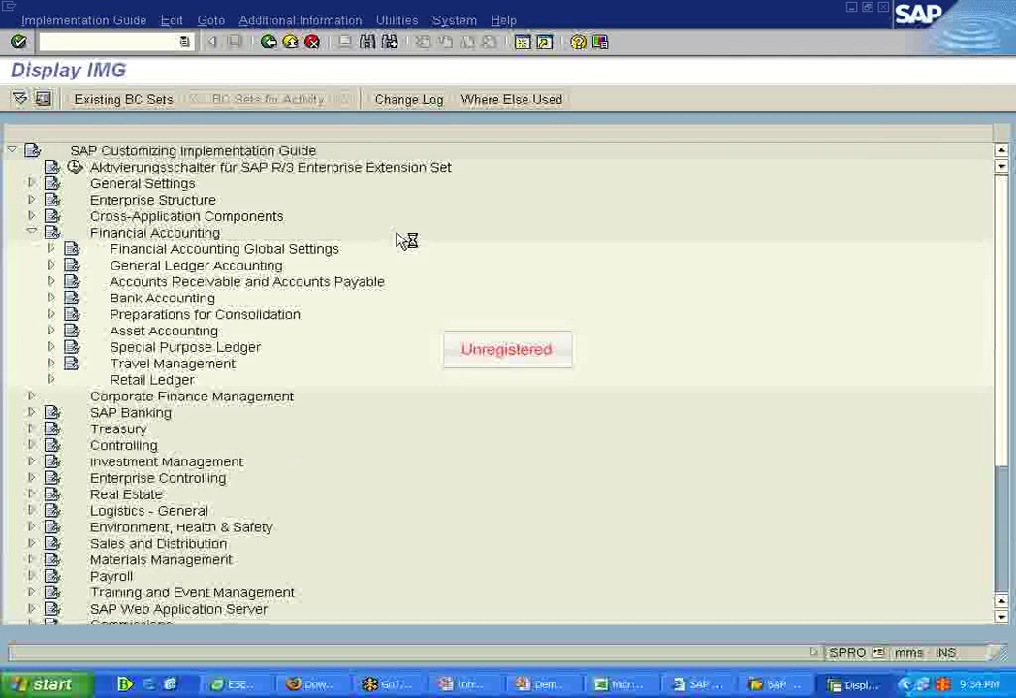
click(51, 249)
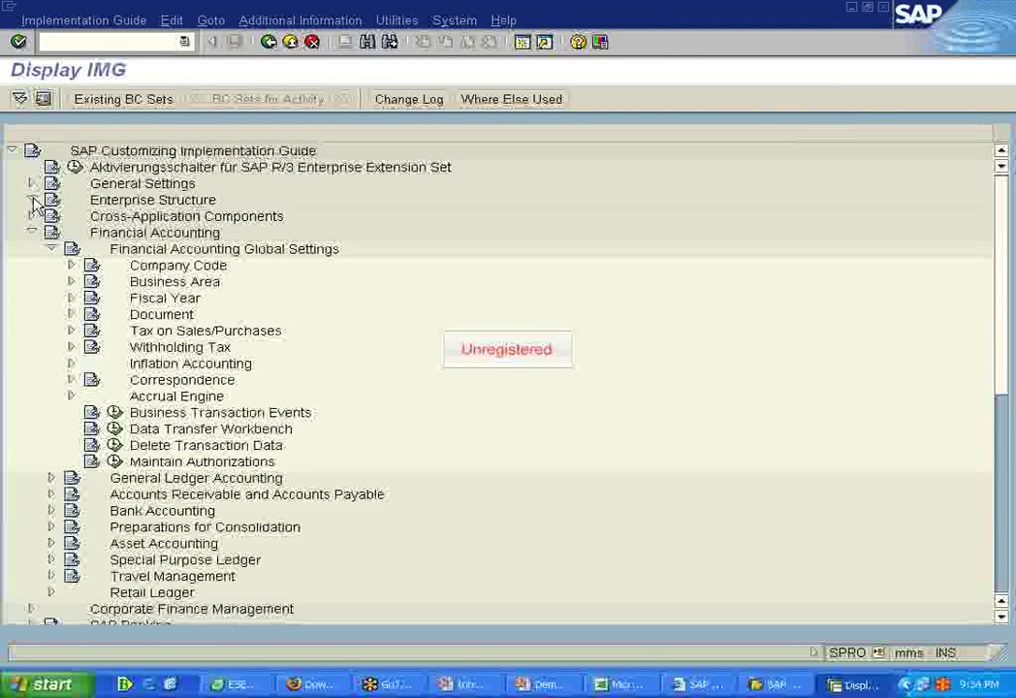
click(32, 201)
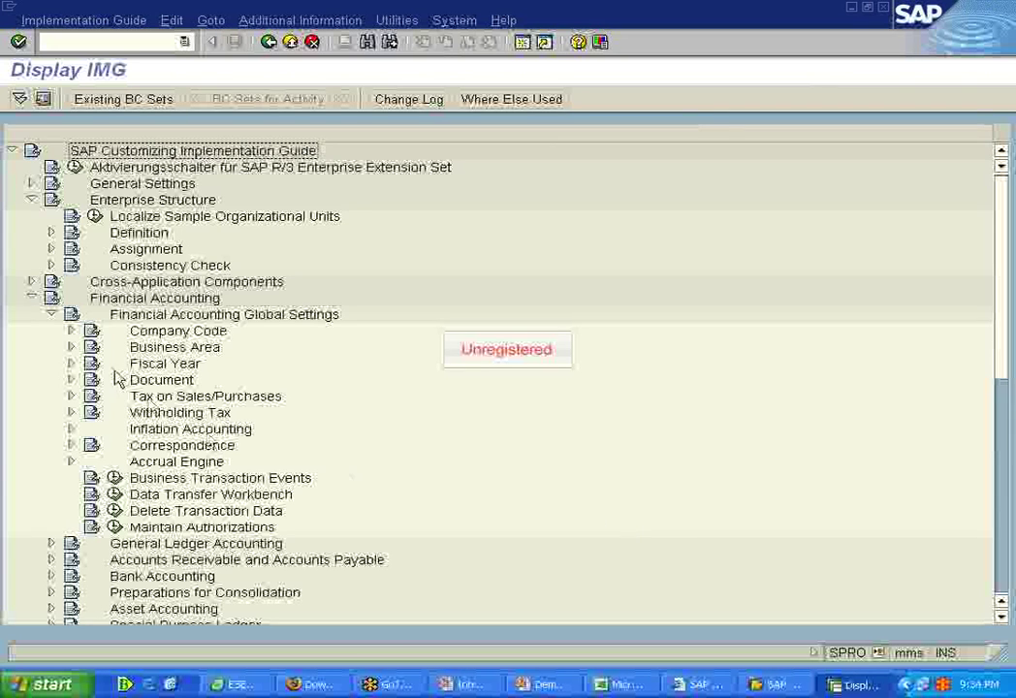
click(51, 233)
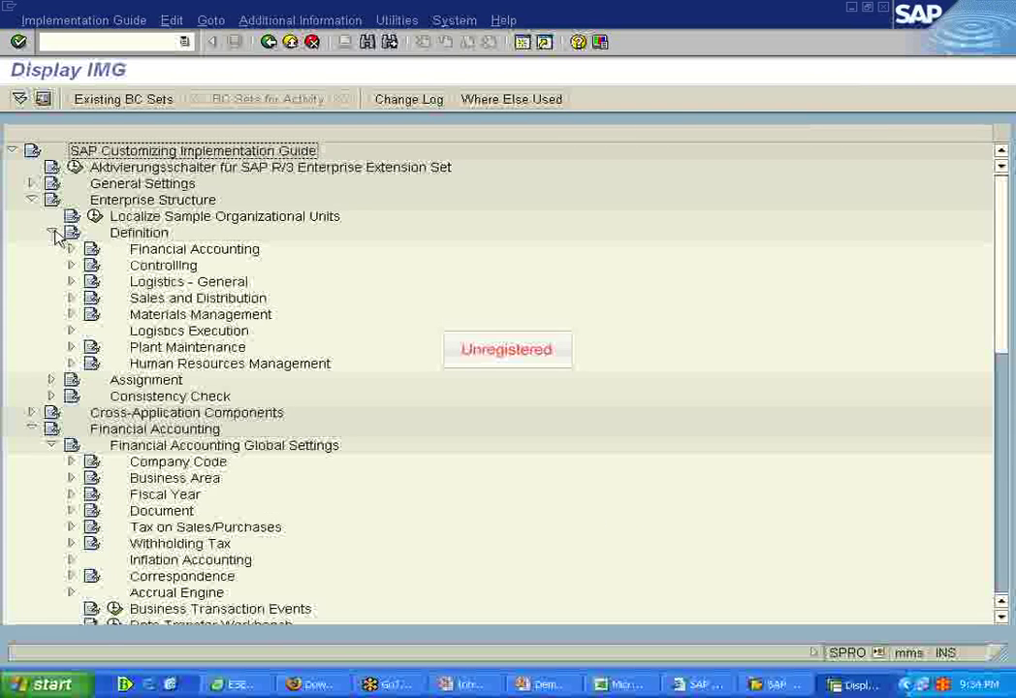
click(71, 249)
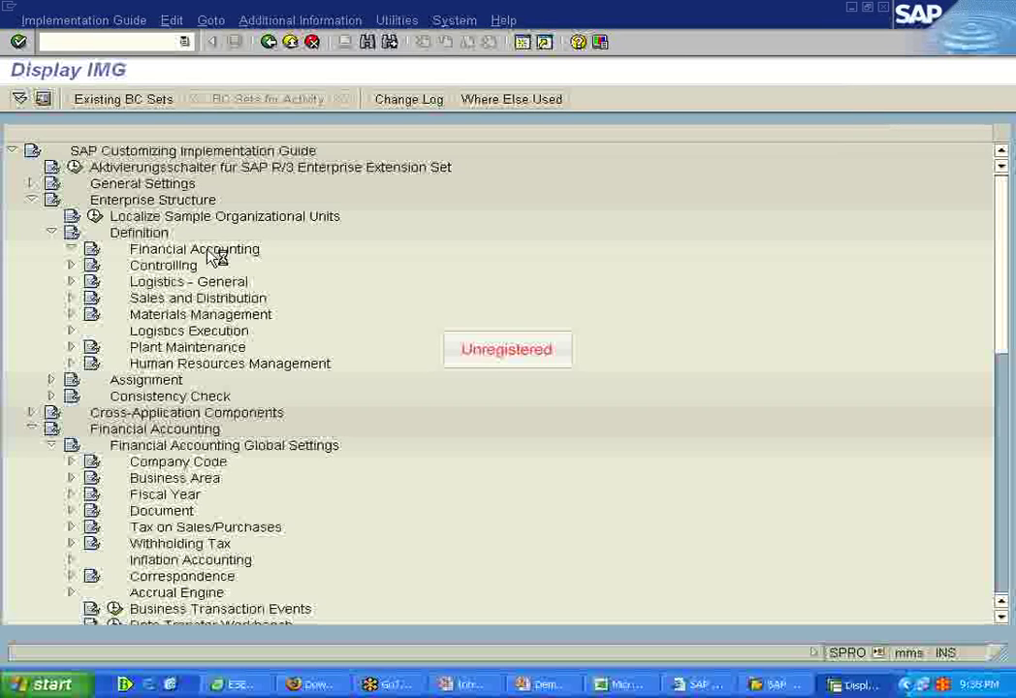
double_click(215, 254)
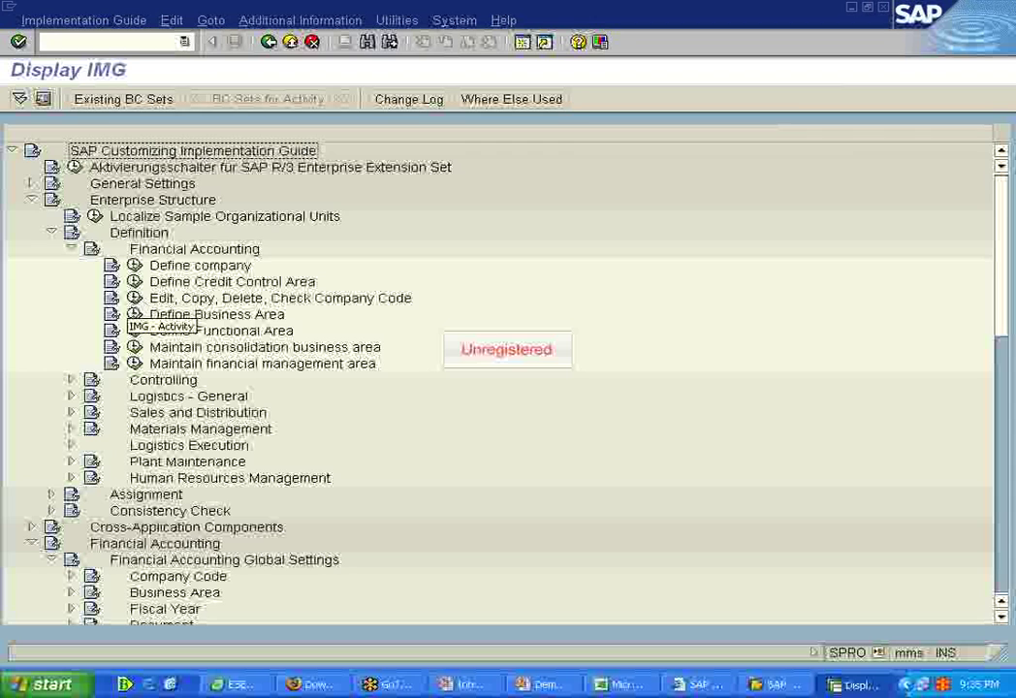
click(134, 298)
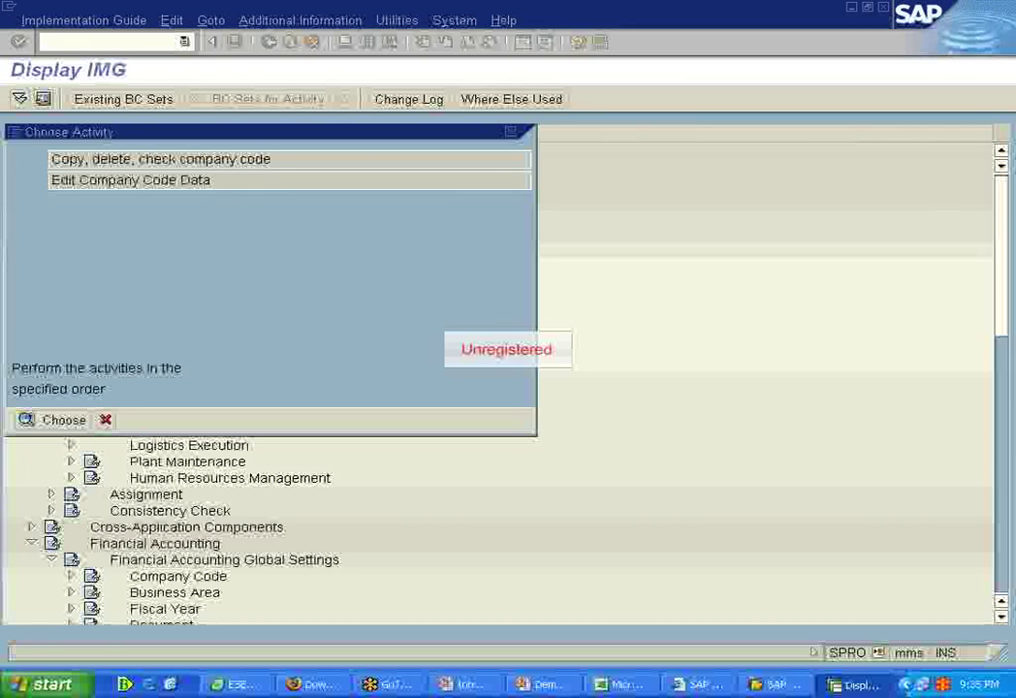
Step: Start a new entry in Edit Company Code Data, then cancel it unsaved and return to the IMG tree
key(Return)
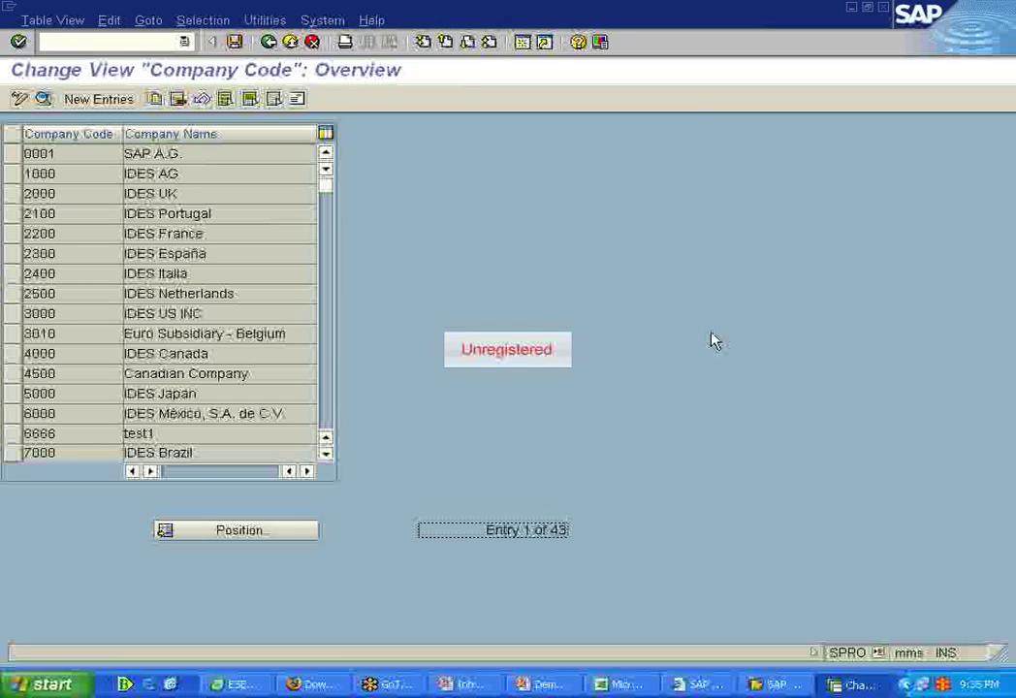
click(98, 98)
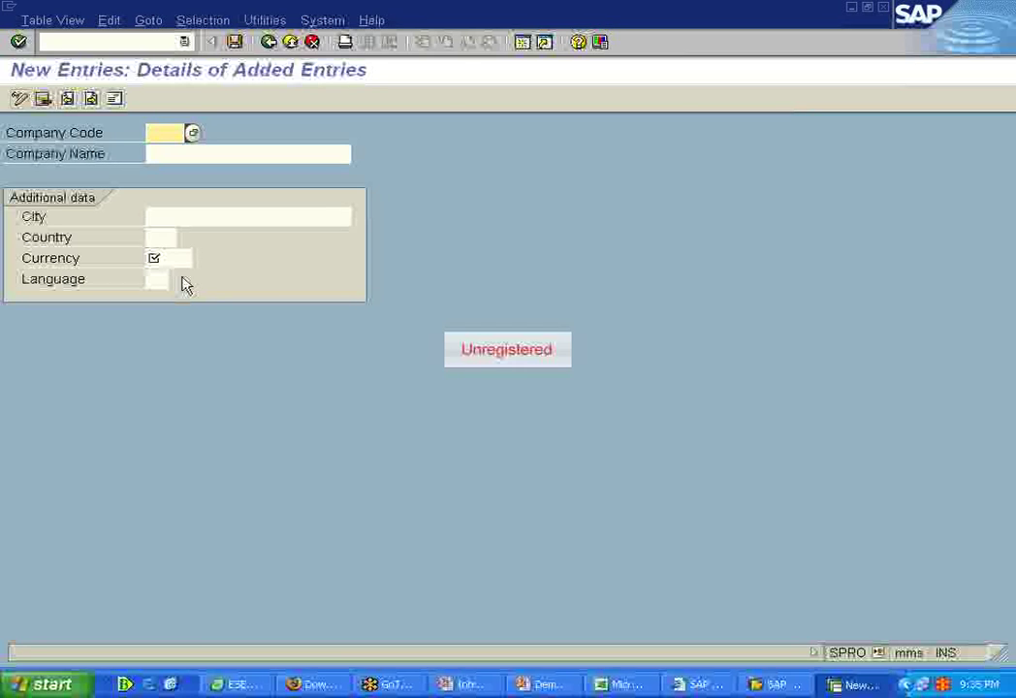
click(289, 43)
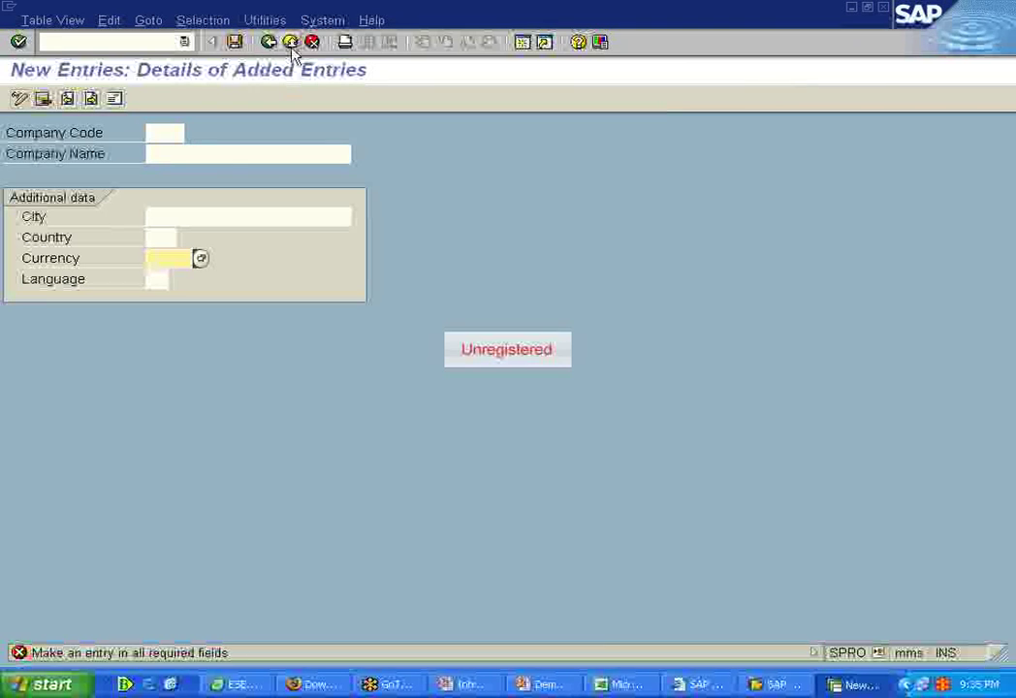
click(291, 43)
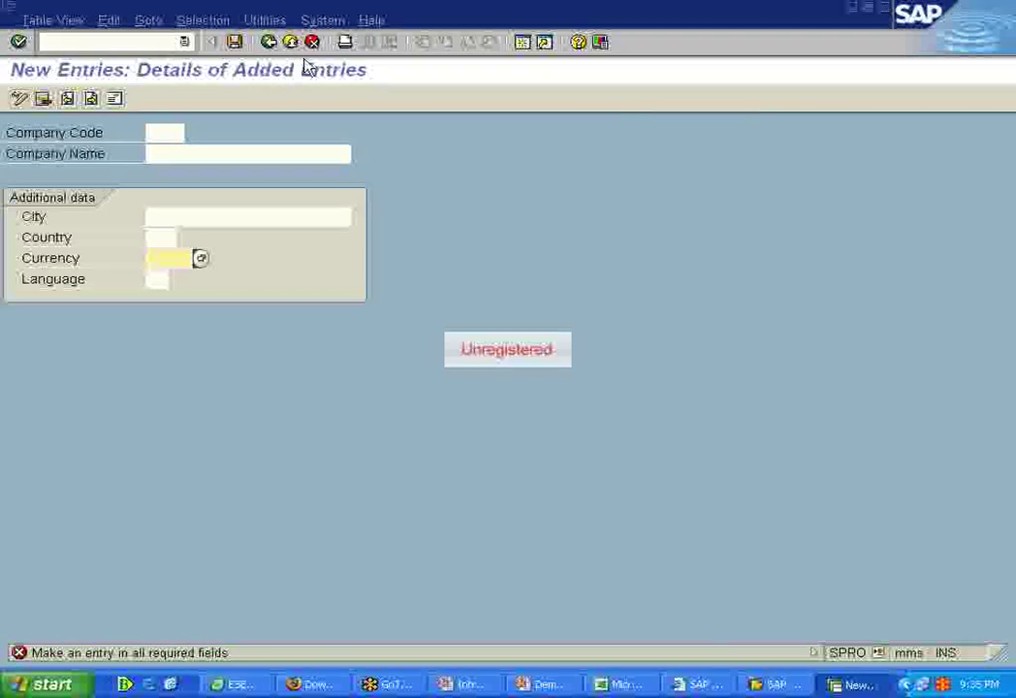
click(311, 43)
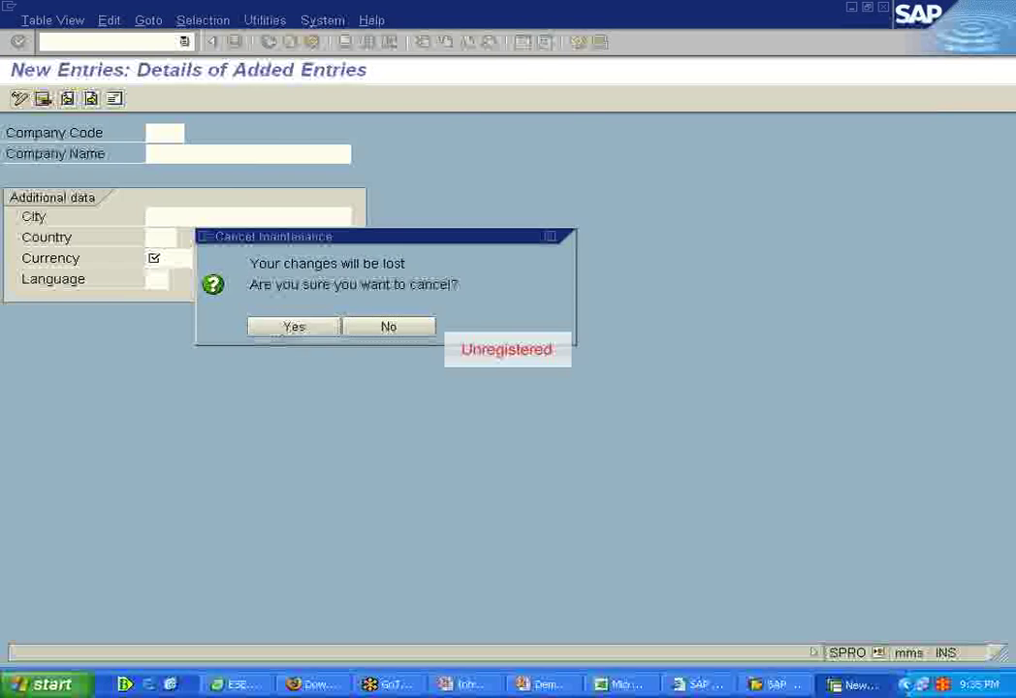
click(287, 324)
click(268, 41)
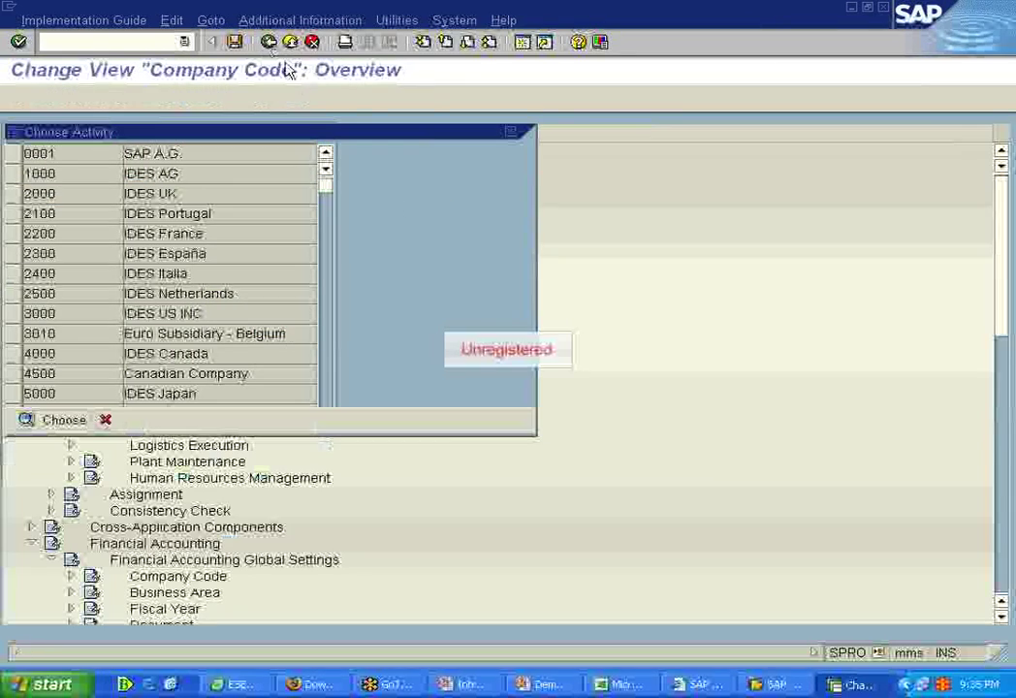
Step: Dismiss the activity chooser, minimize SAP, close SAP Logon 710, and open the special gl presentation
click(512, 132)
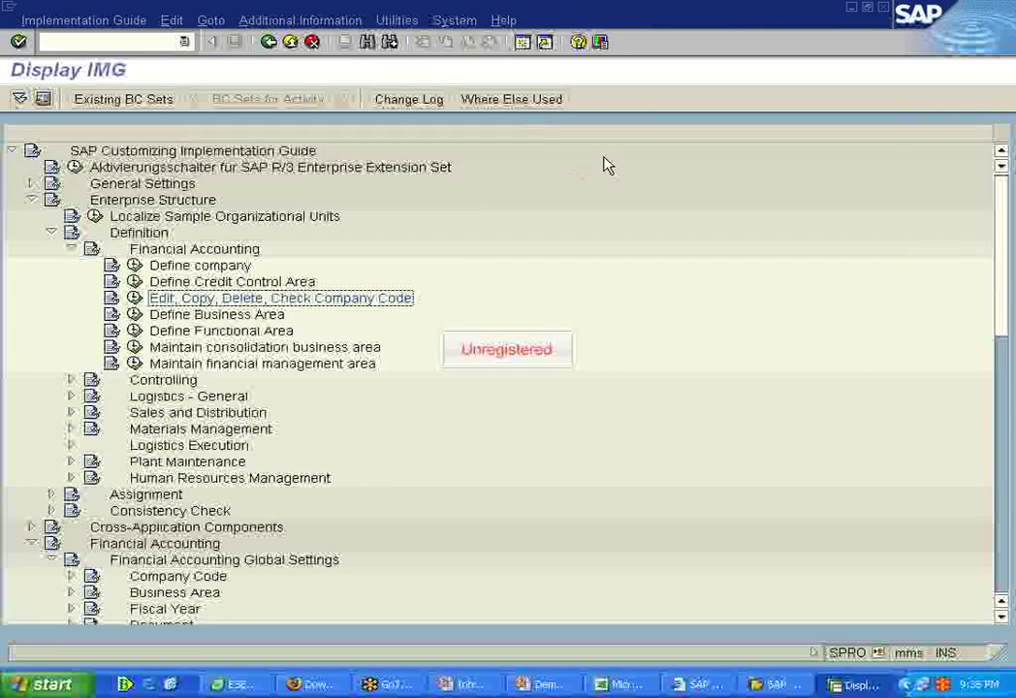
click(853, 9)
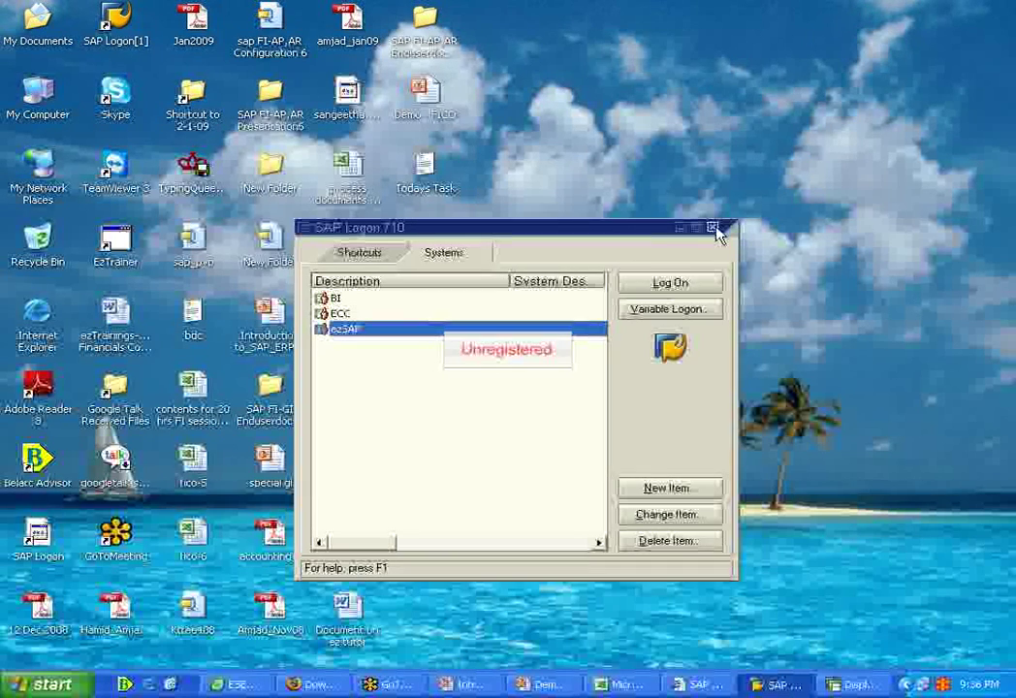
click(719, 229)
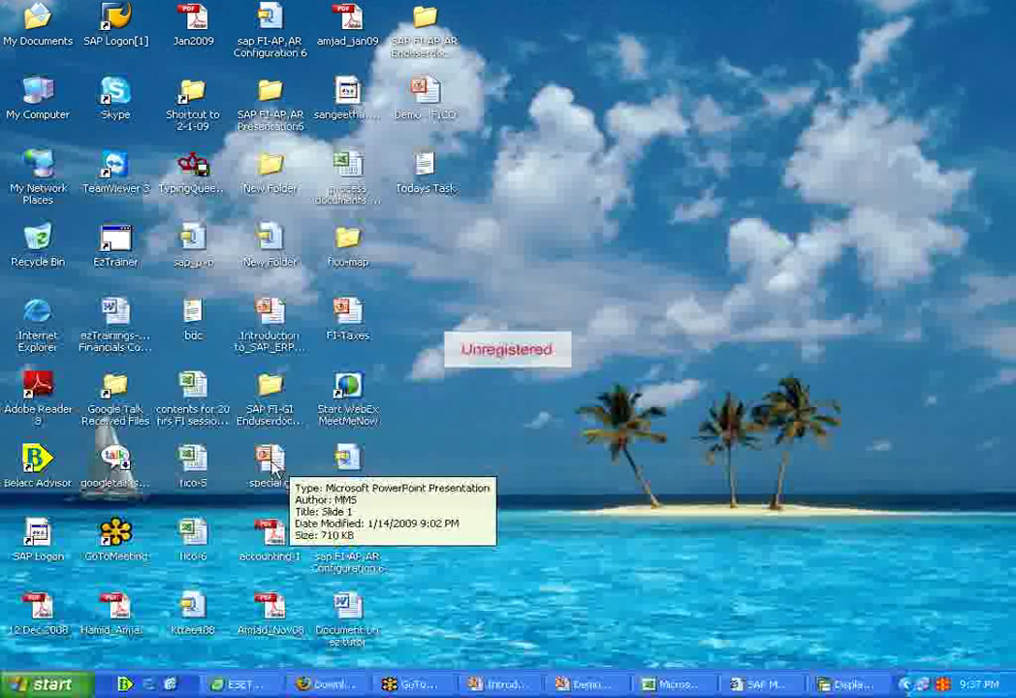
double_click(271, 458)
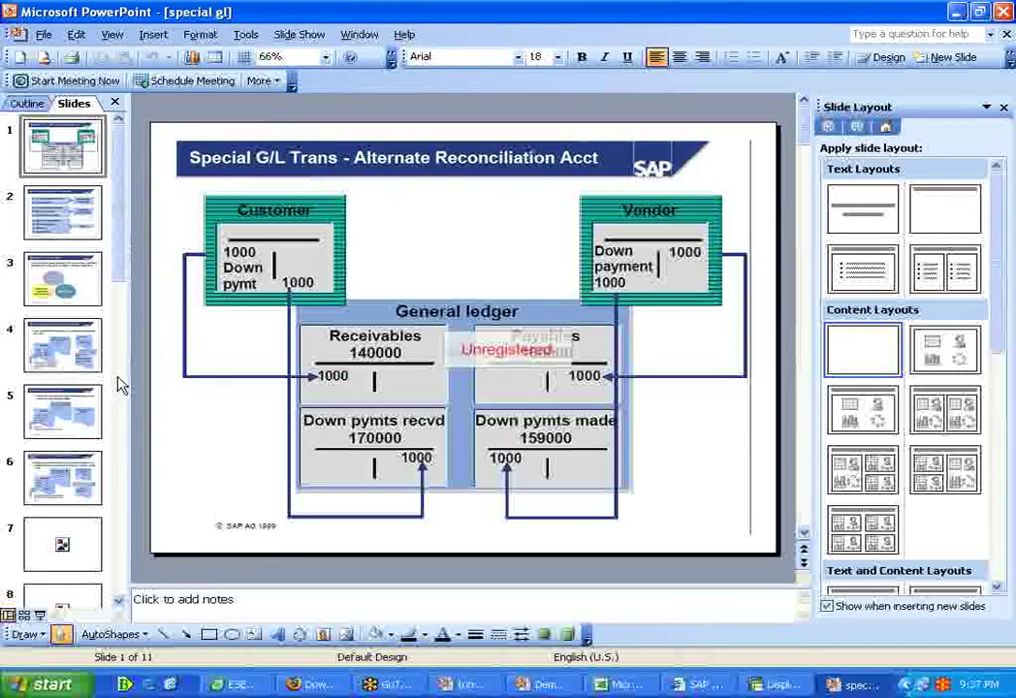
Step: Scroll the special gl Slides pane, then minimize PowerPoint to reveal the desktop
click(115, 602)
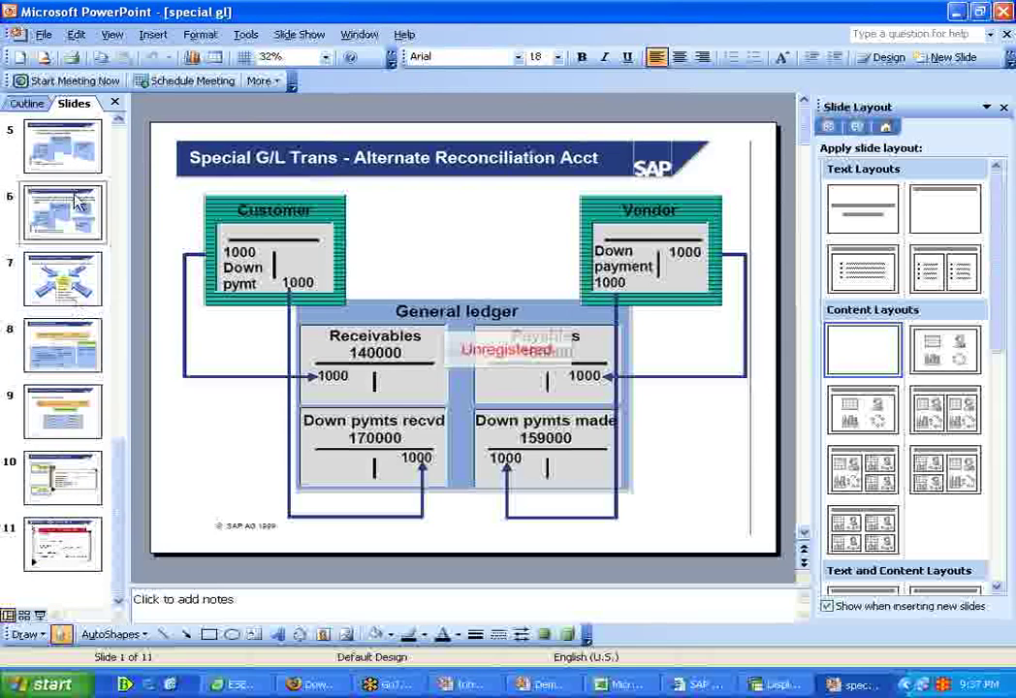
click(956, 11)
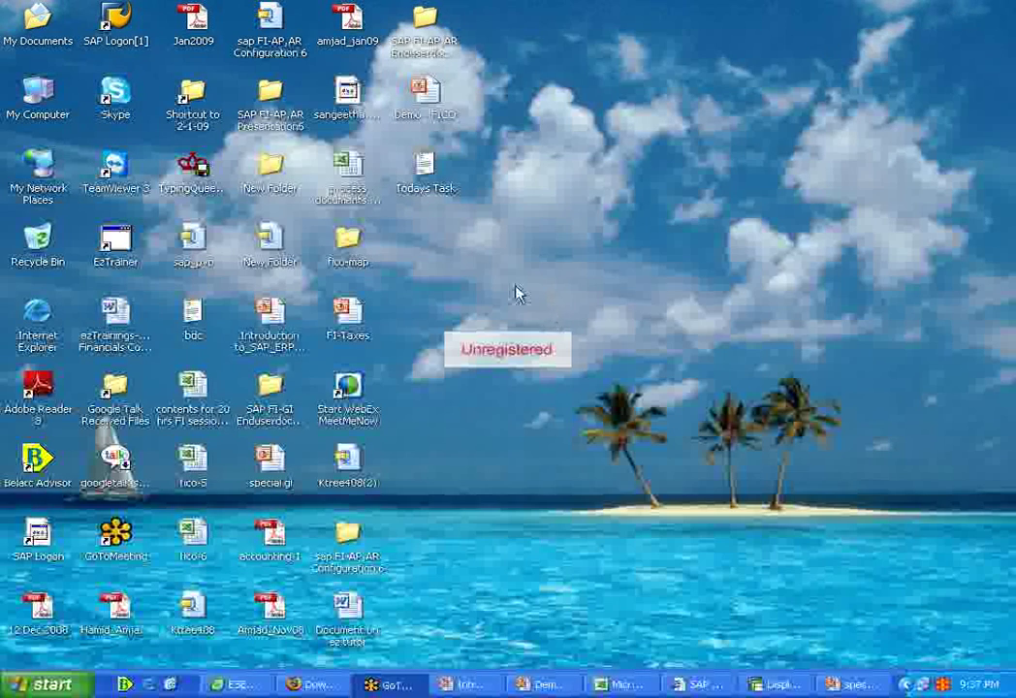
Step: Open the sap FI-AP,AR Configuration 6 archive in WinZip and view FIAPARConfig.pdf in Adobe Reader
click(781, 684)
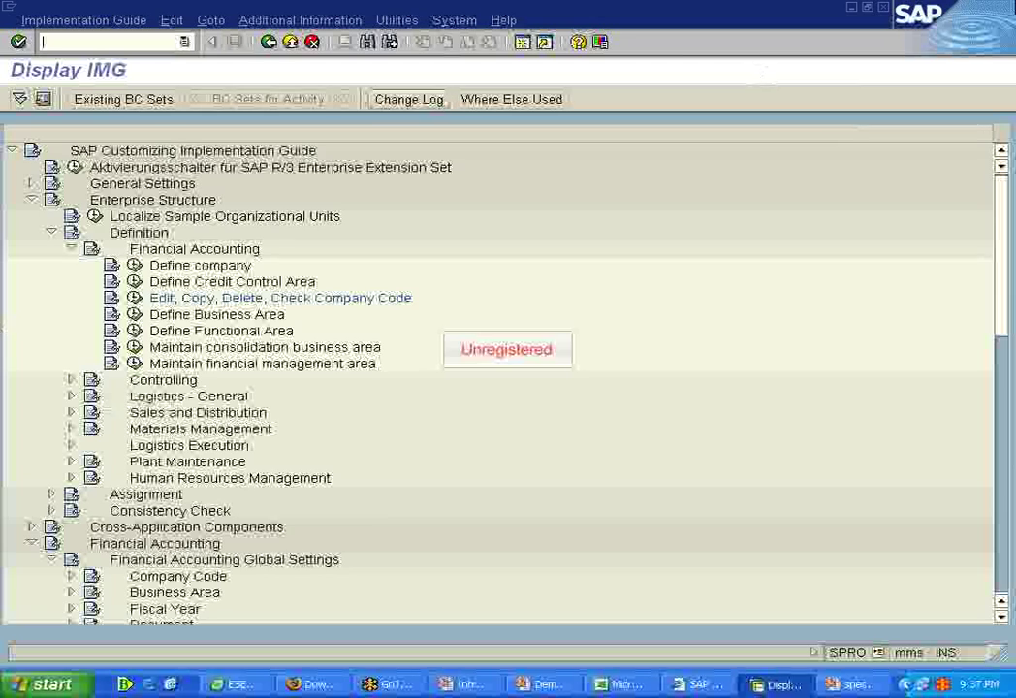
click(852, 8)
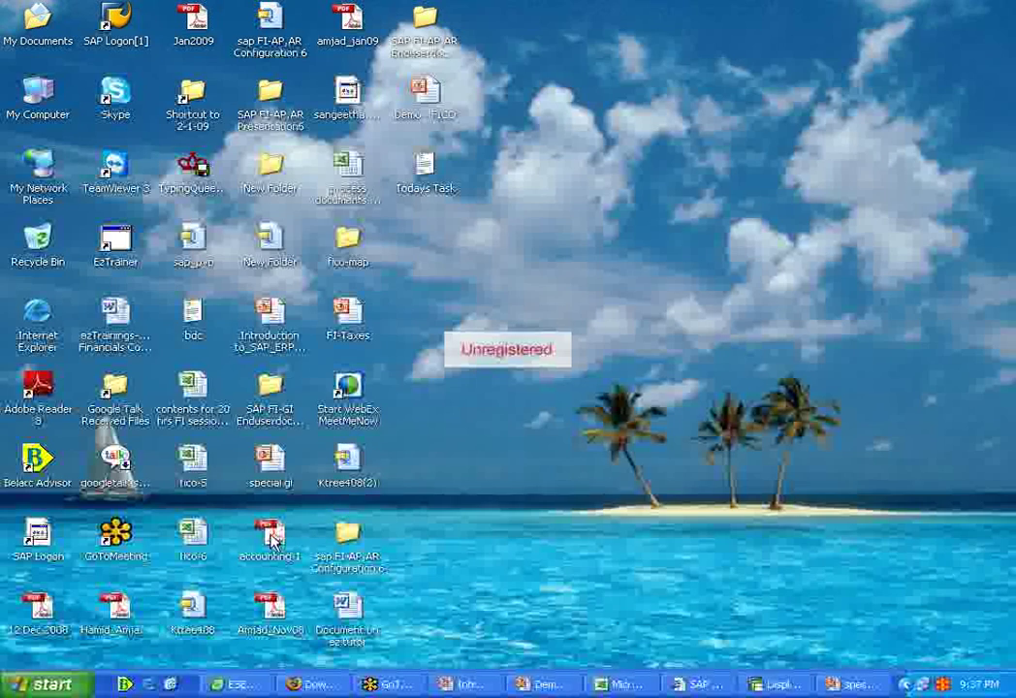
click(271, 24)
double_click(271, 23)
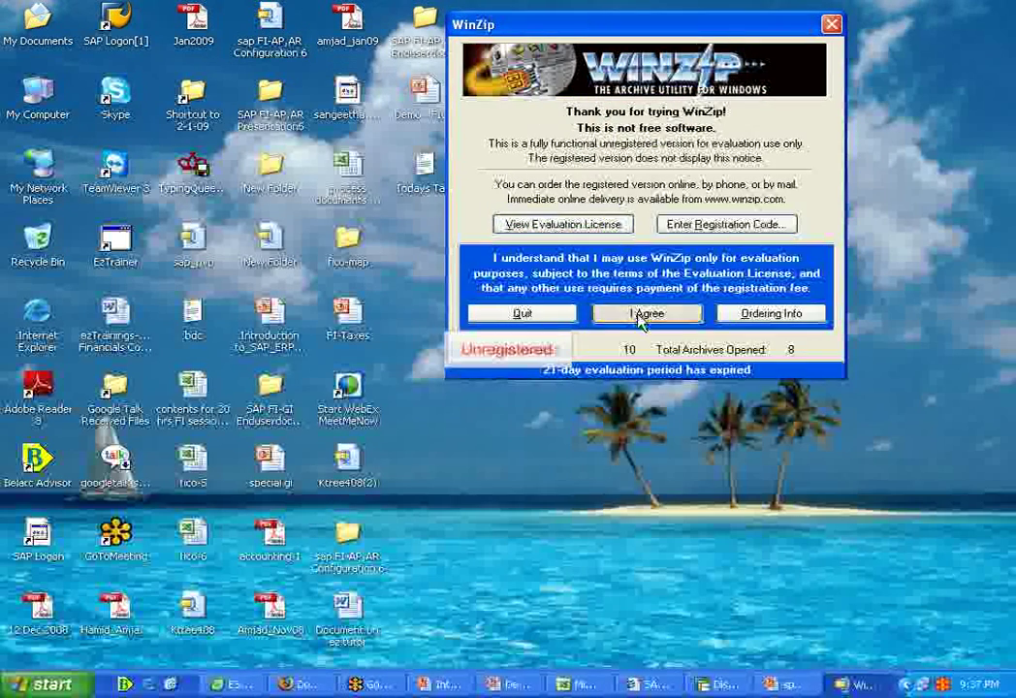
click(640, 312)
double_click(477, 189)
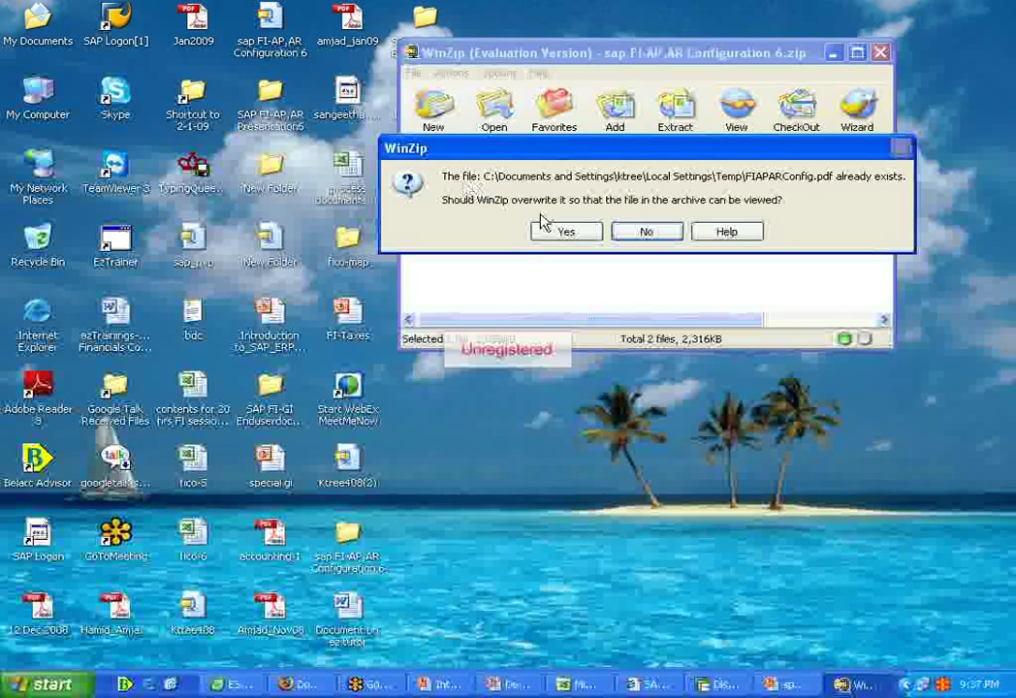
click(648, 231)
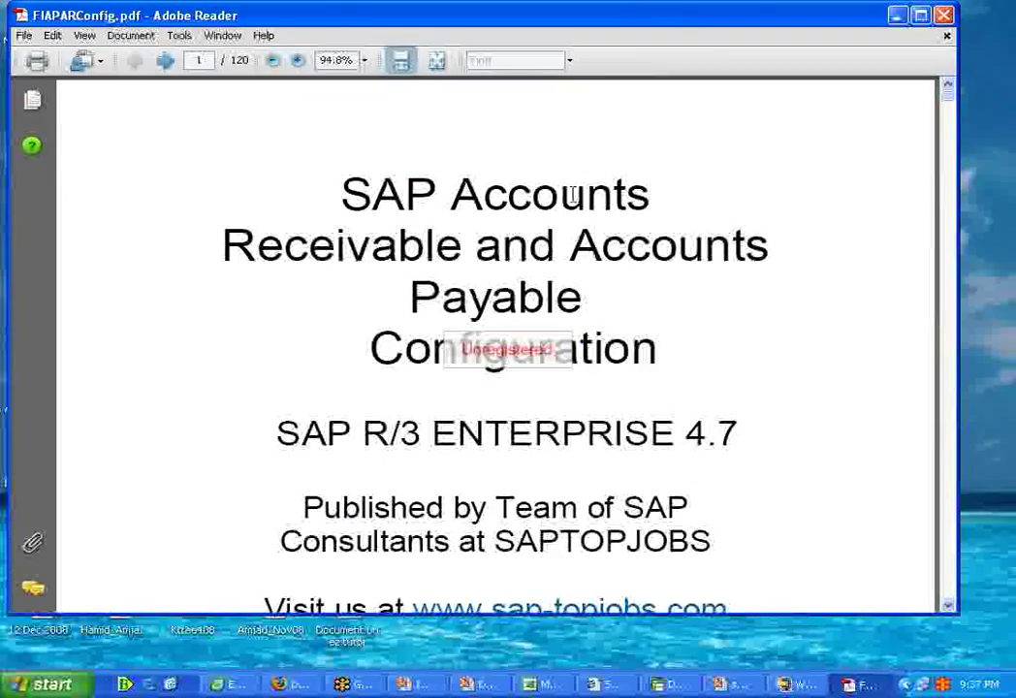
Step: Scroll the FIAPARConfig.pdf guide to the page-10 account-management field-status steps, then close Adobe Reader
scroll(555, 170, down, 15)
scroll(557, 167, down, 20)
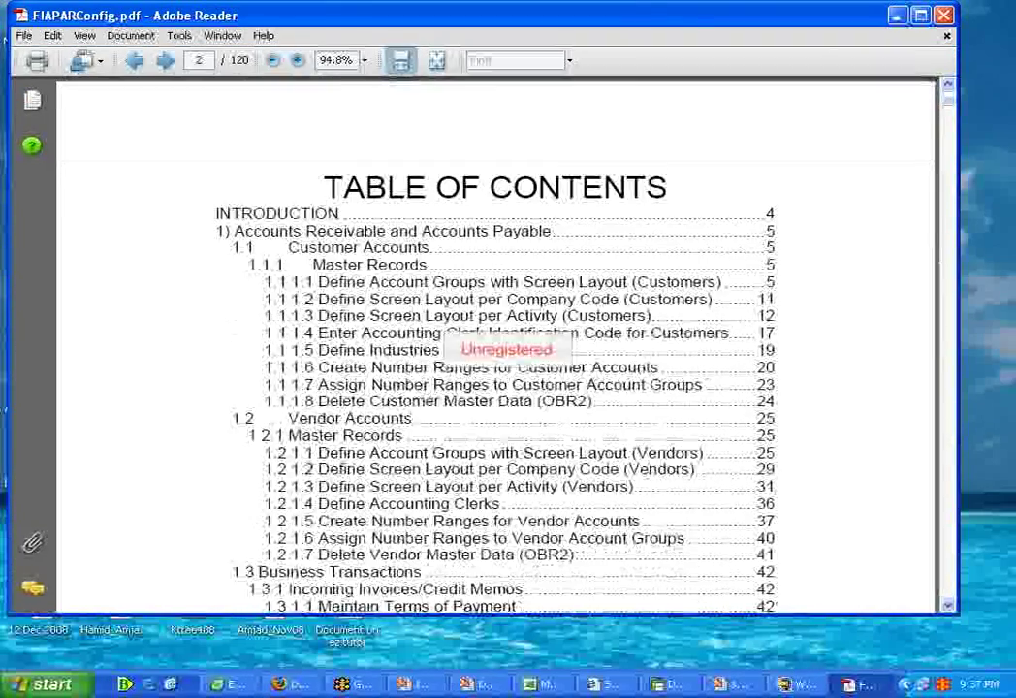
scroll(557, 167, down, 15)
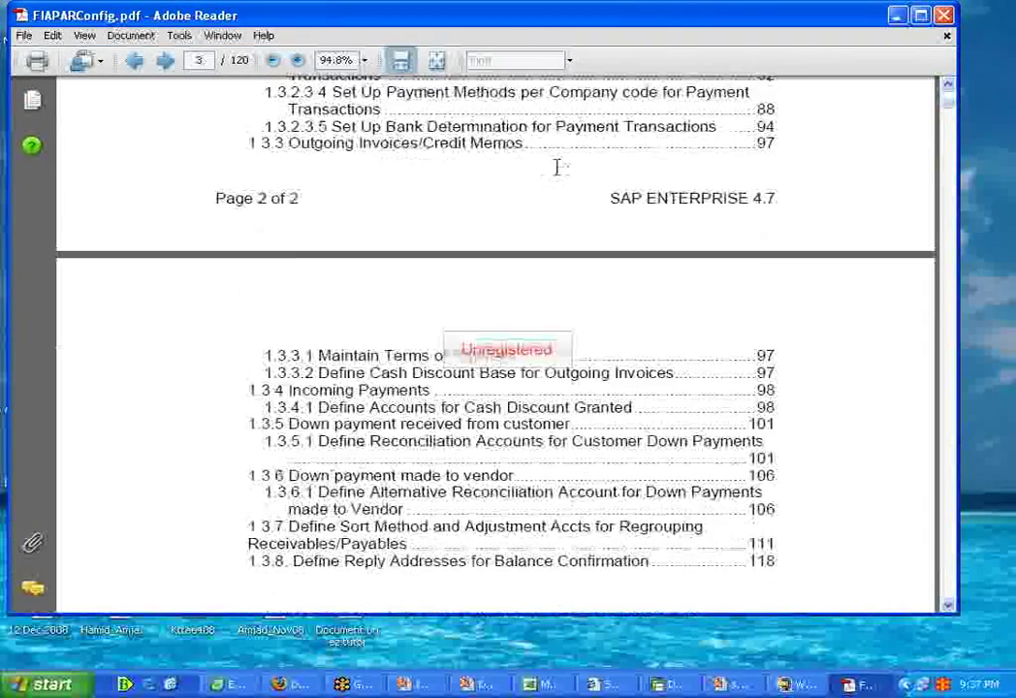
scroll(546, 179, down, 12)
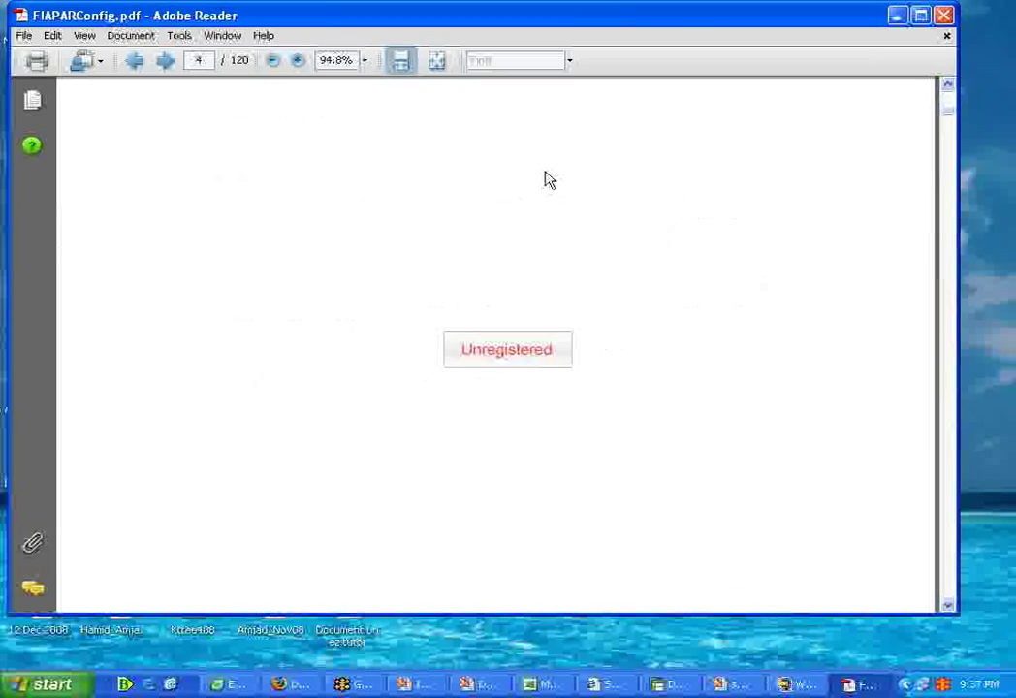
scroll(546, 180, down, 8)
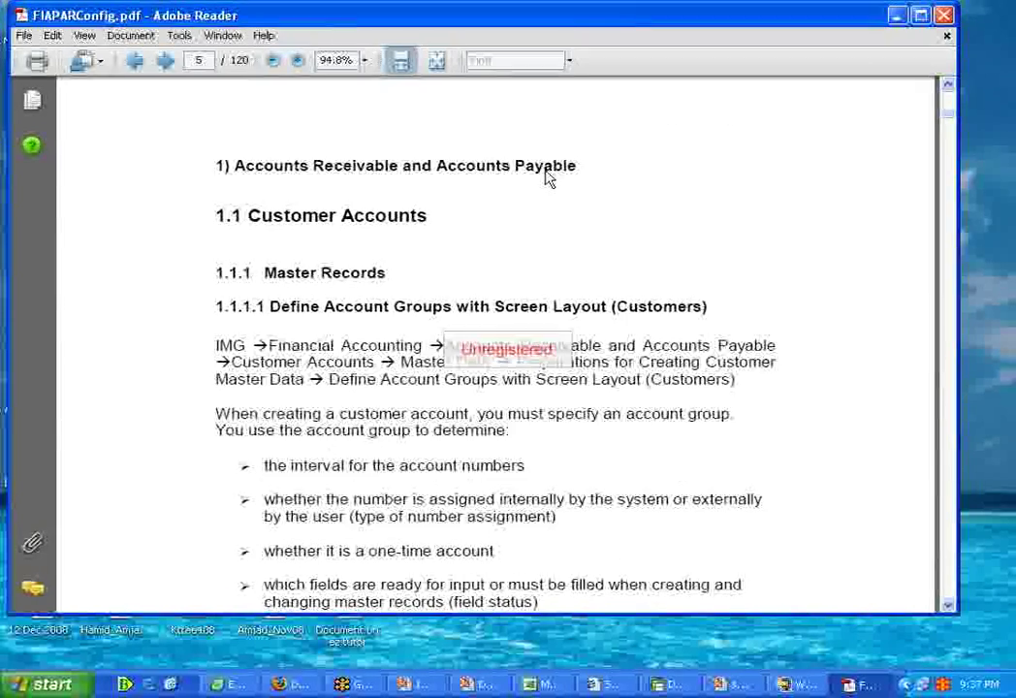
scroll(496, 349, down, 10)
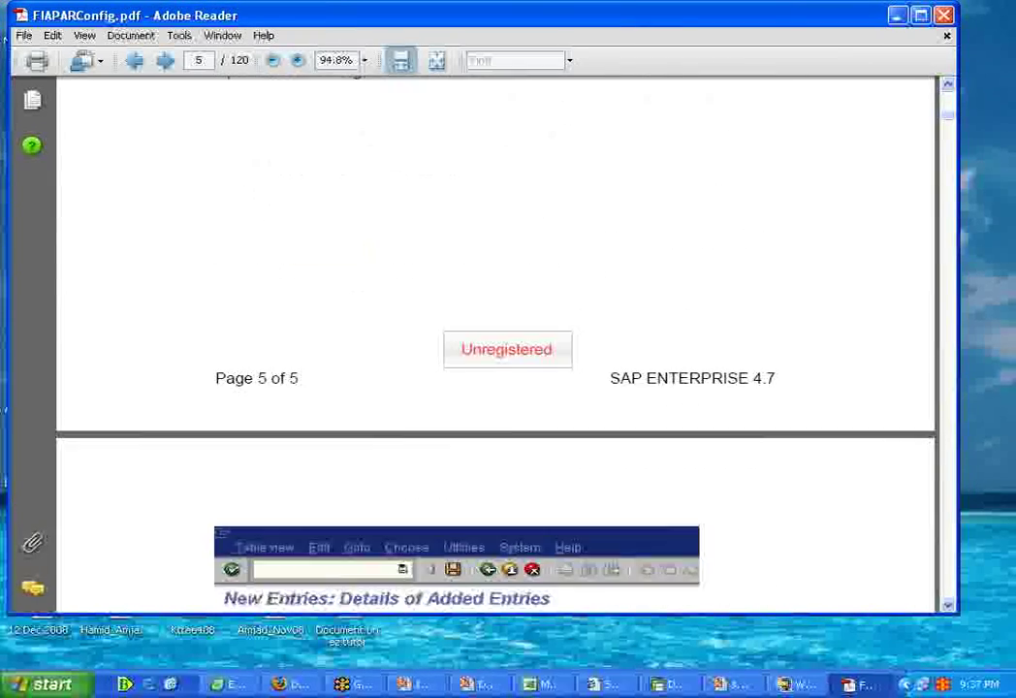
scroll(457, 349, down, 4)
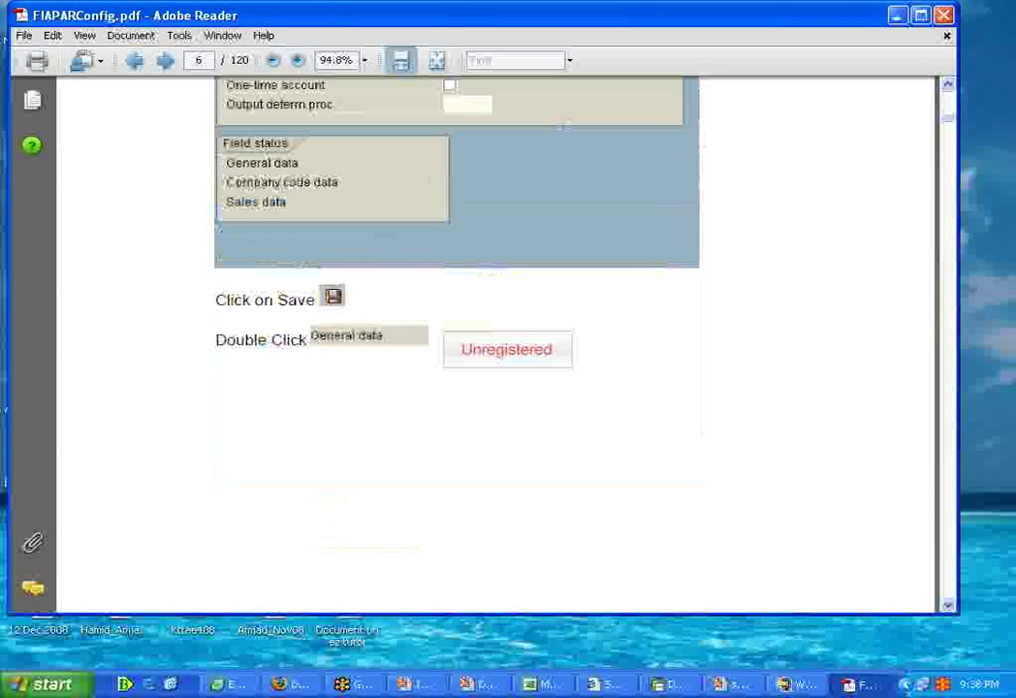
scroll(457, 350, down, 3)
scroll(495, 349, down, 12)
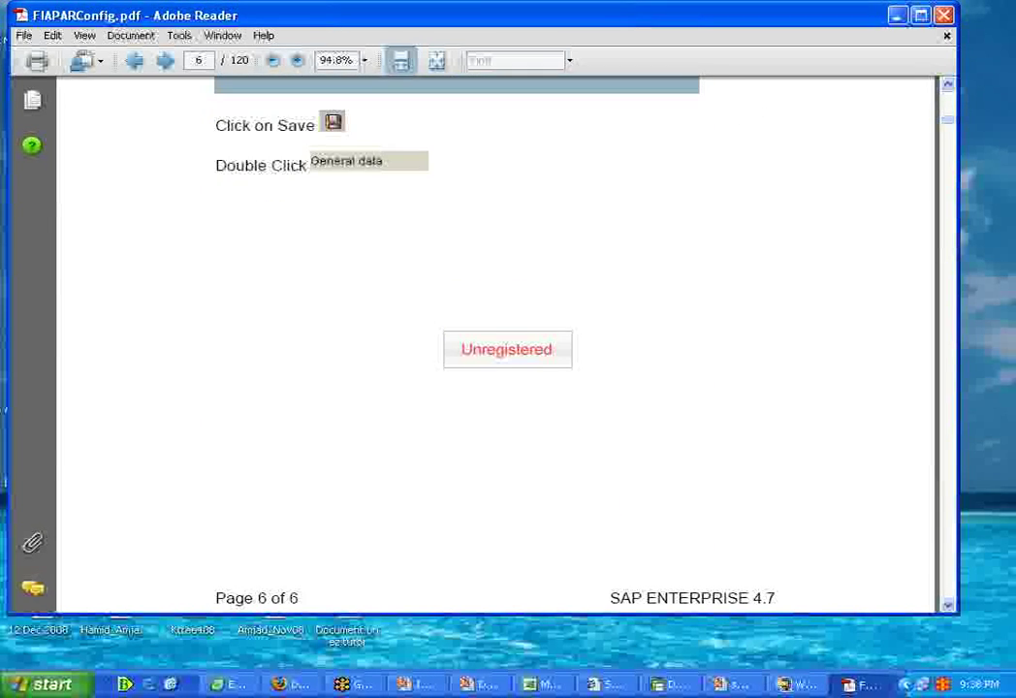
scroll(495, 349, down, 5)
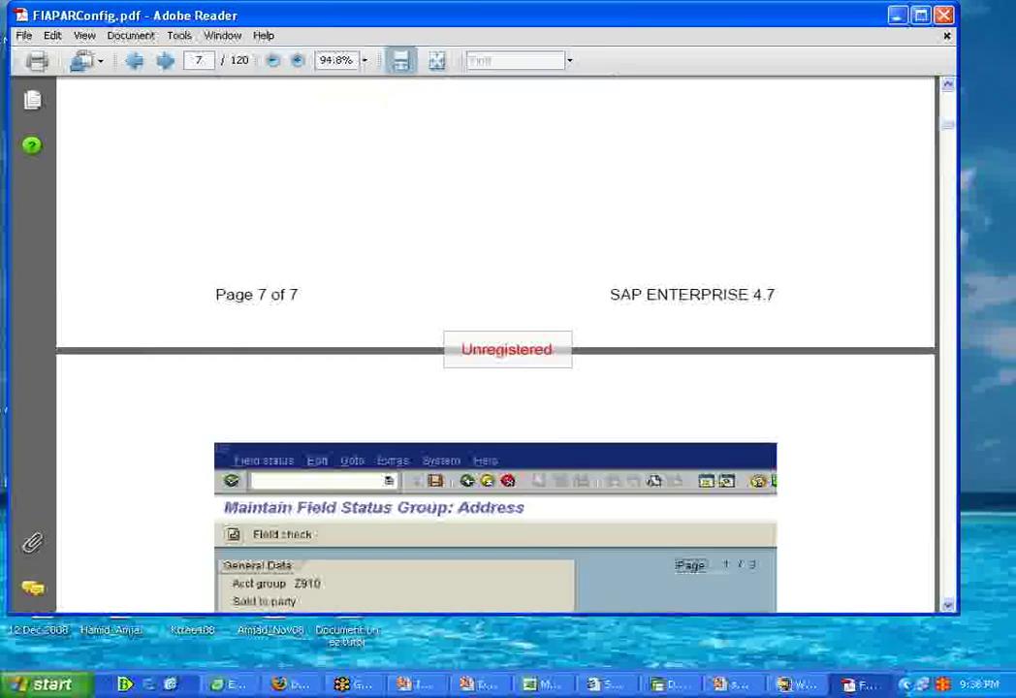
scroll(495, 349, down, 10)
scroll(496, 349, down, 20)
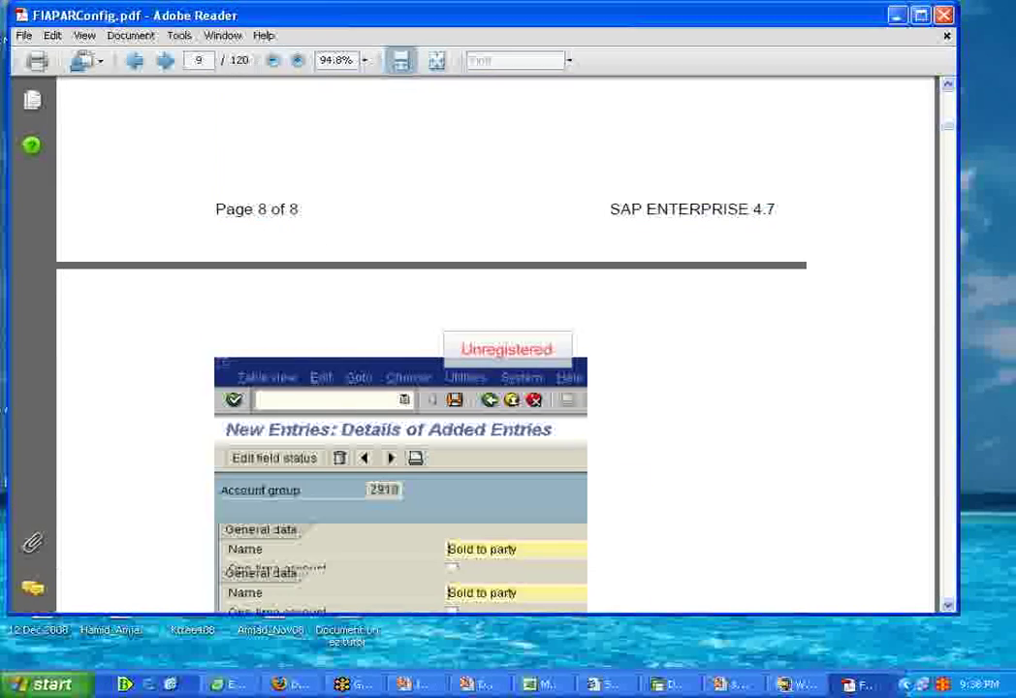
scroll(496, 349, down, 10)
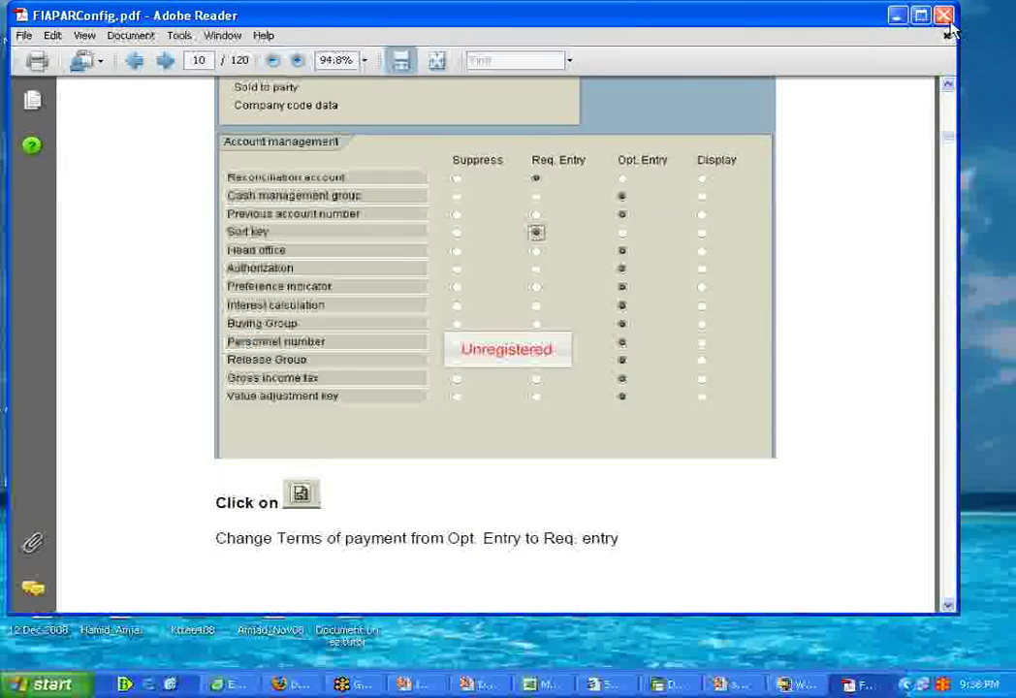
click(944, 16)
Step: Close the WinZip archive window, leaving the Windows XP desktop with its course files
click(879, 52)
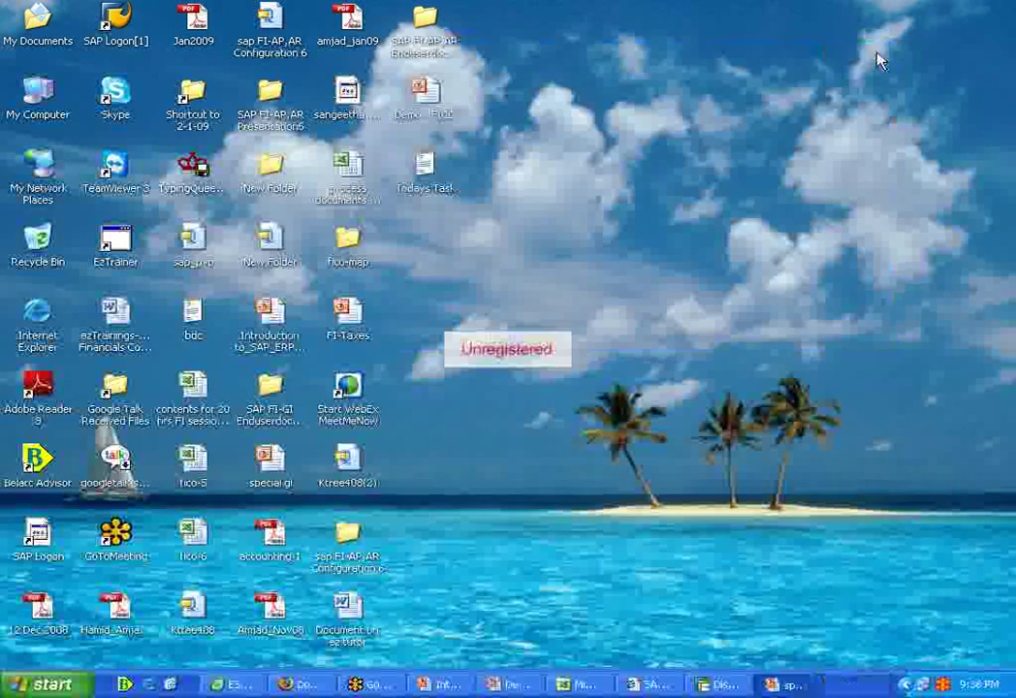